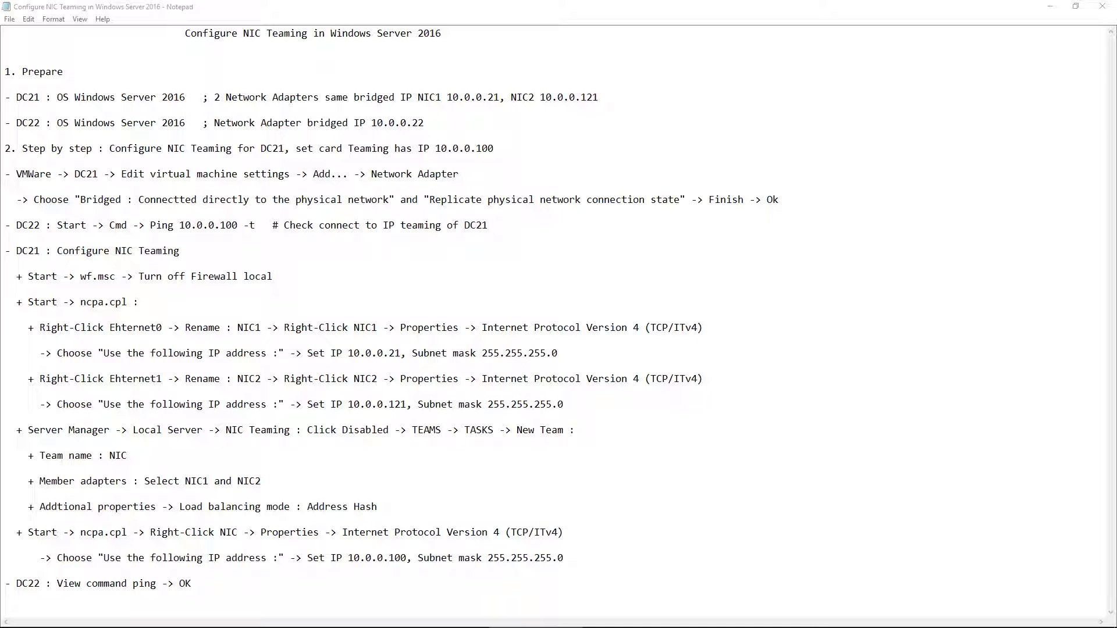
Switch from the NIC Teaming notes in Notepad to the DC21 page in VMware Workstation.
{"action": "key", "text": "alt+Tab"}
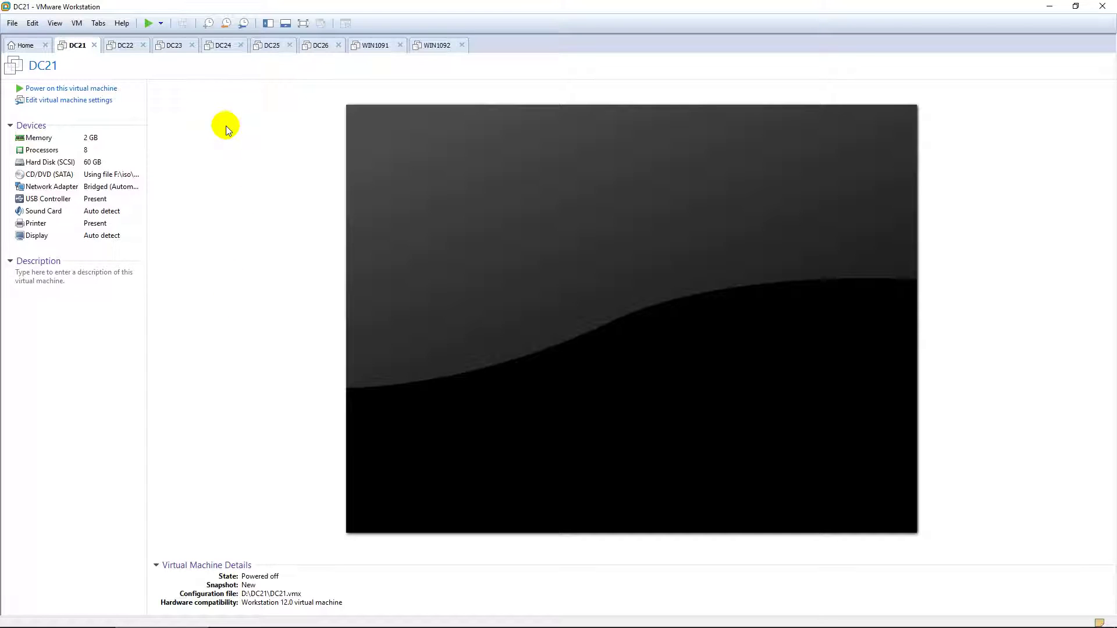
Add a second network adapter to DC21, bridged with physical connection state replicated.
{"action": "left_click", "coordinate": [96, 102]}
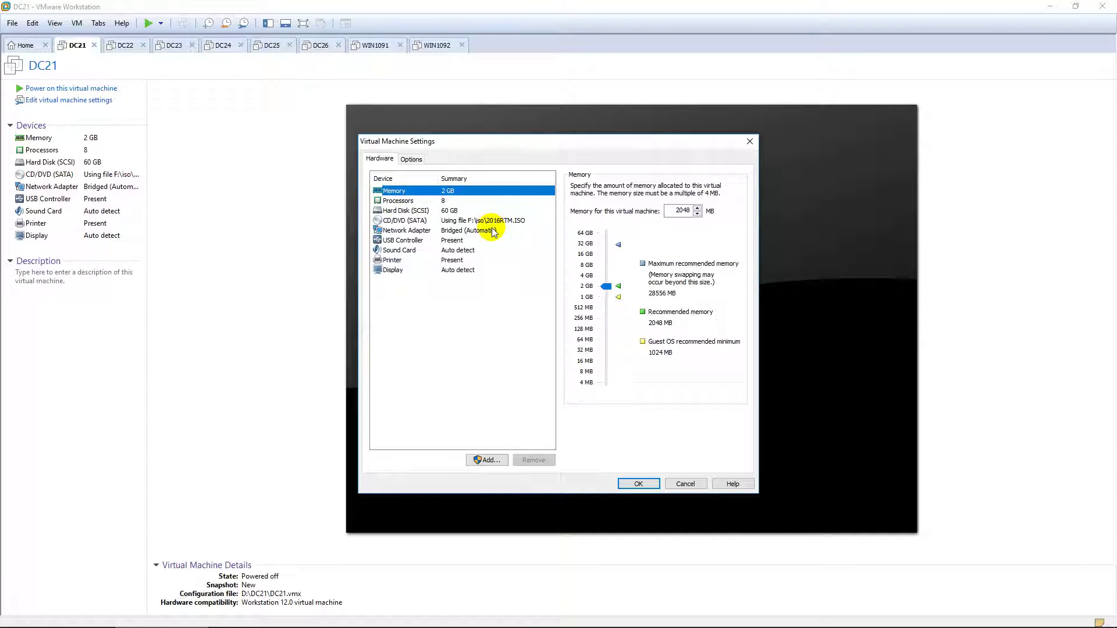
{"action": "left_click", "coordinate": [496, 460]}
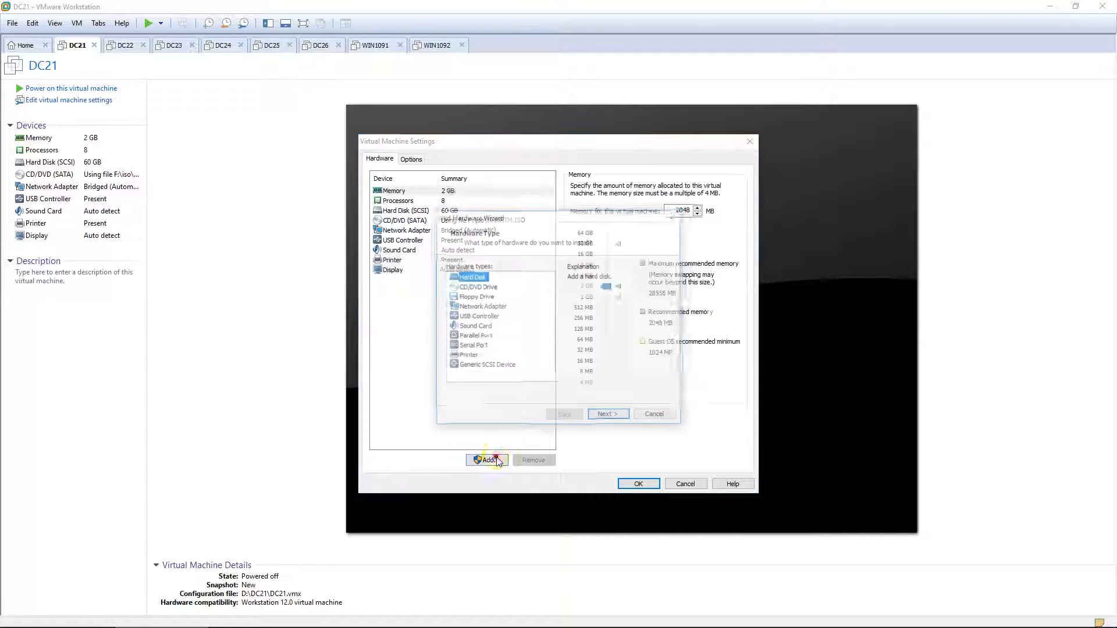
{"action": "left_click", "coordinate": [500, 307]}
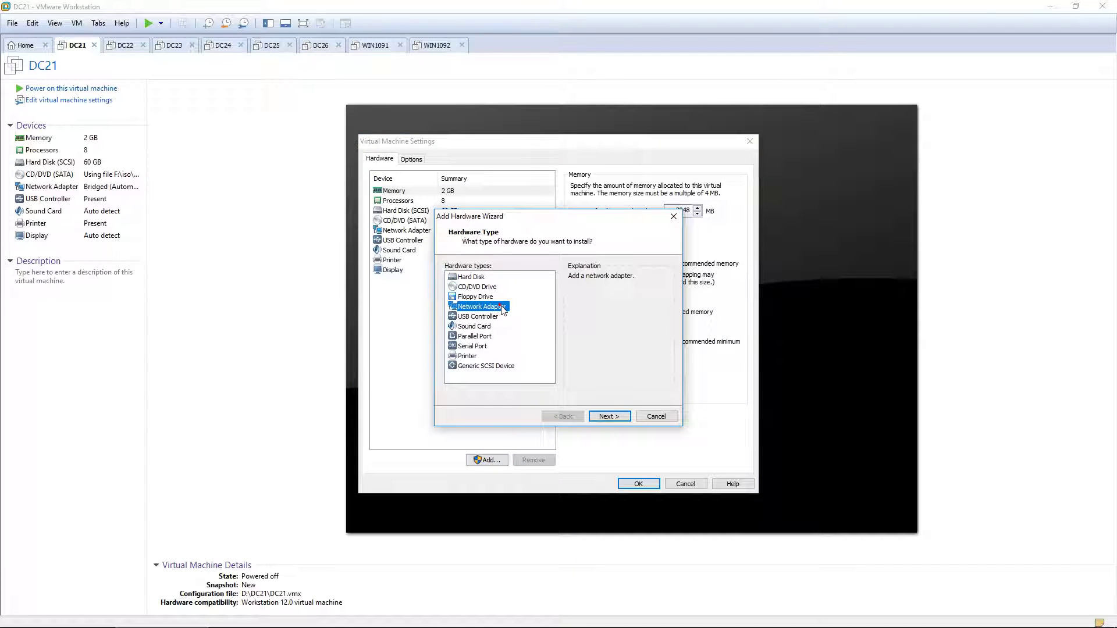
{"action": "left_click", "coordinate": [608, 417]}
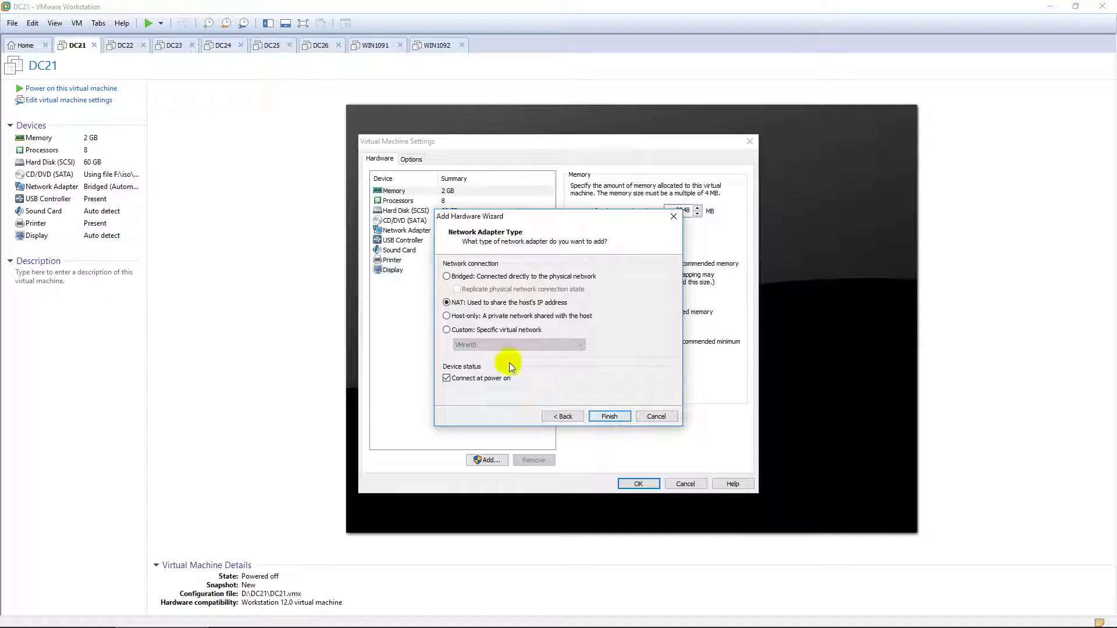
{"action": "left_click", "coordinate": [448, 277]}
{"action": "left_click", "coordinate": [459, 290]}
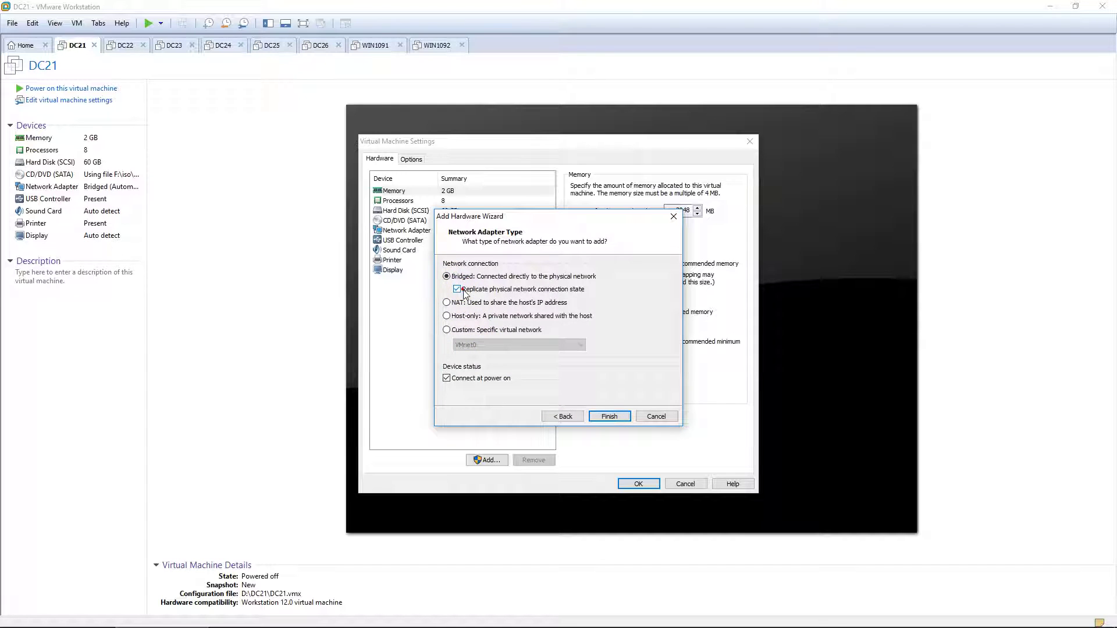
{"action": "left_click", "coordinate": [610, 416]}
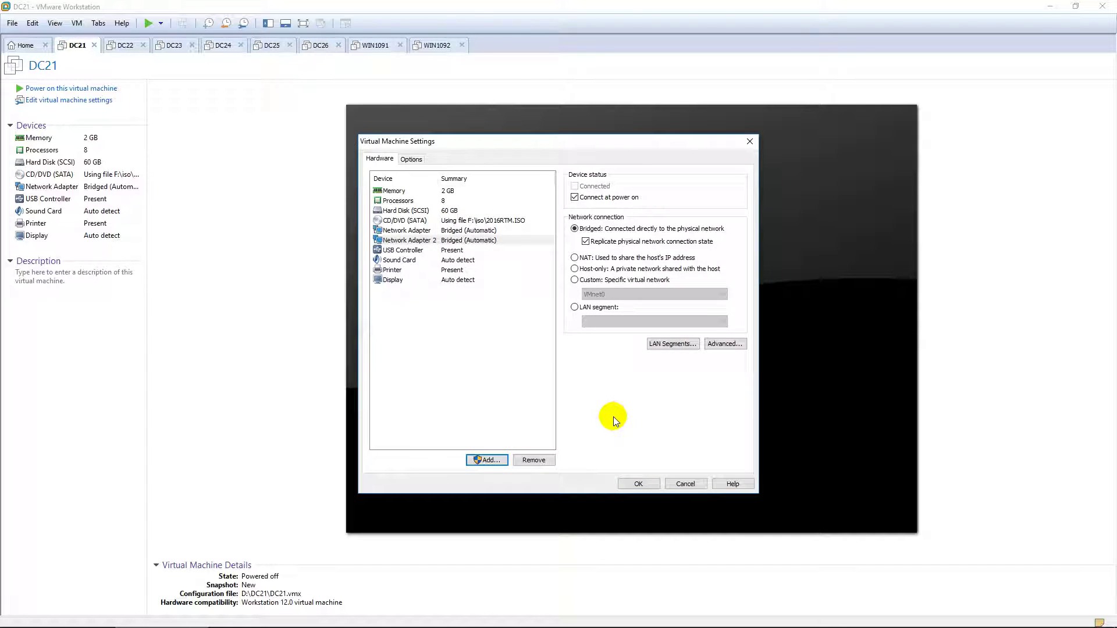
Compare the original and new network adapter settings, then save DC21's settings.
{"action": "left_click", "coordinate": [476, 231]}
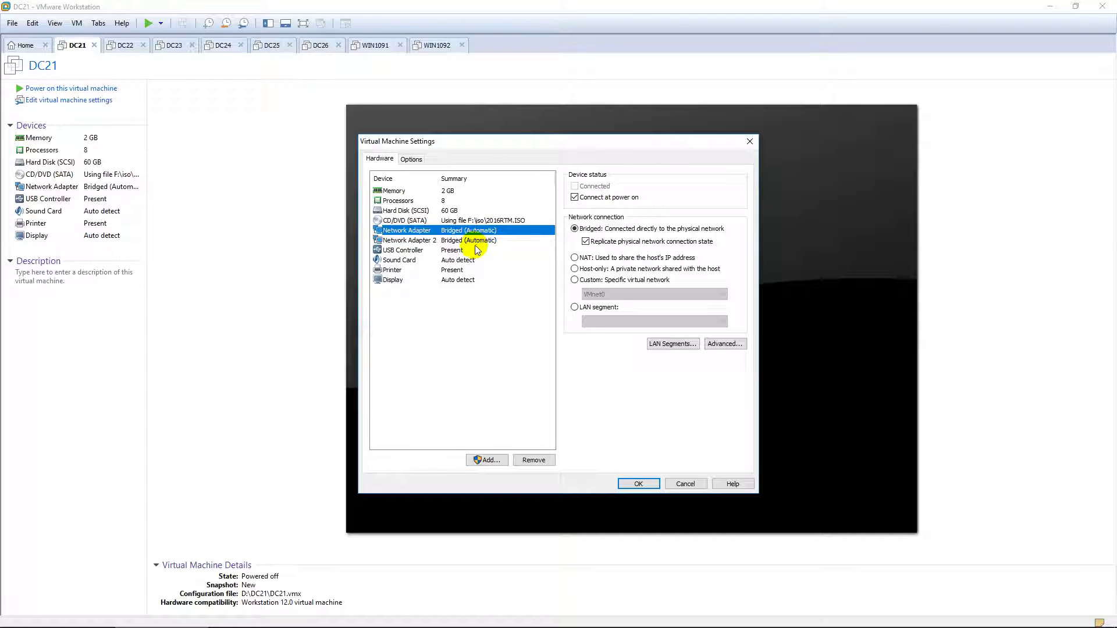
{"action": "left_click", "coordinate": [478, 241]}
{"action": "left_click", "coordinate": [475, 231]}
{"action": "left_click", "coordinate": [478, 241]}
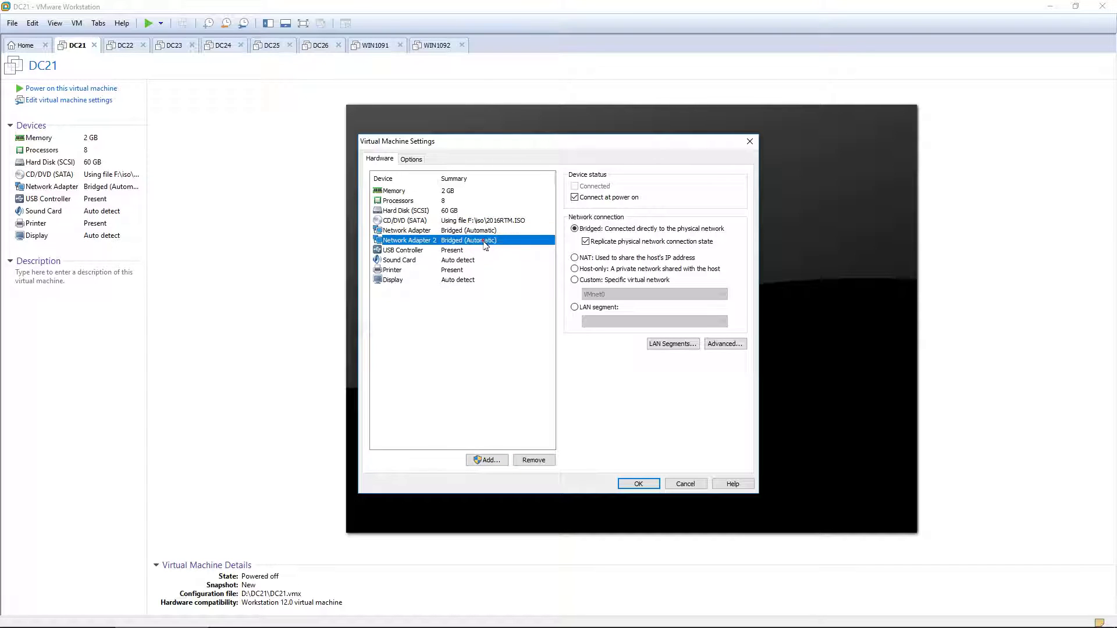
{"action": "left_click", "coordinate": [640, 483]}
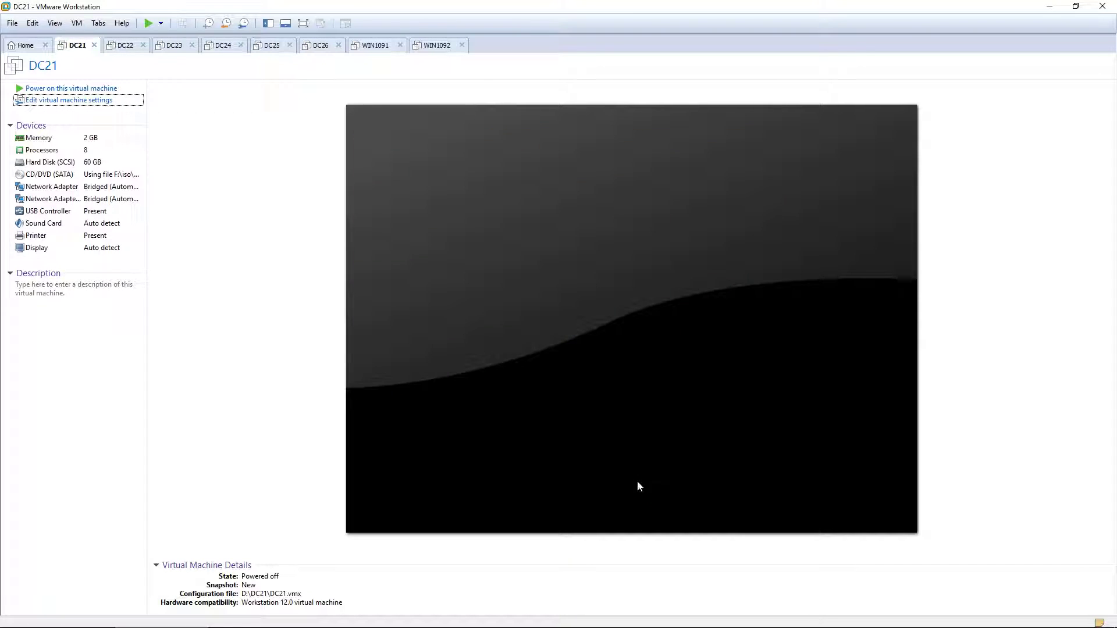
Recheck DC21's network adapter settings without changes and switch to the DC22 tab.
{"action": "double_click", "coordinate": [93, 186]}
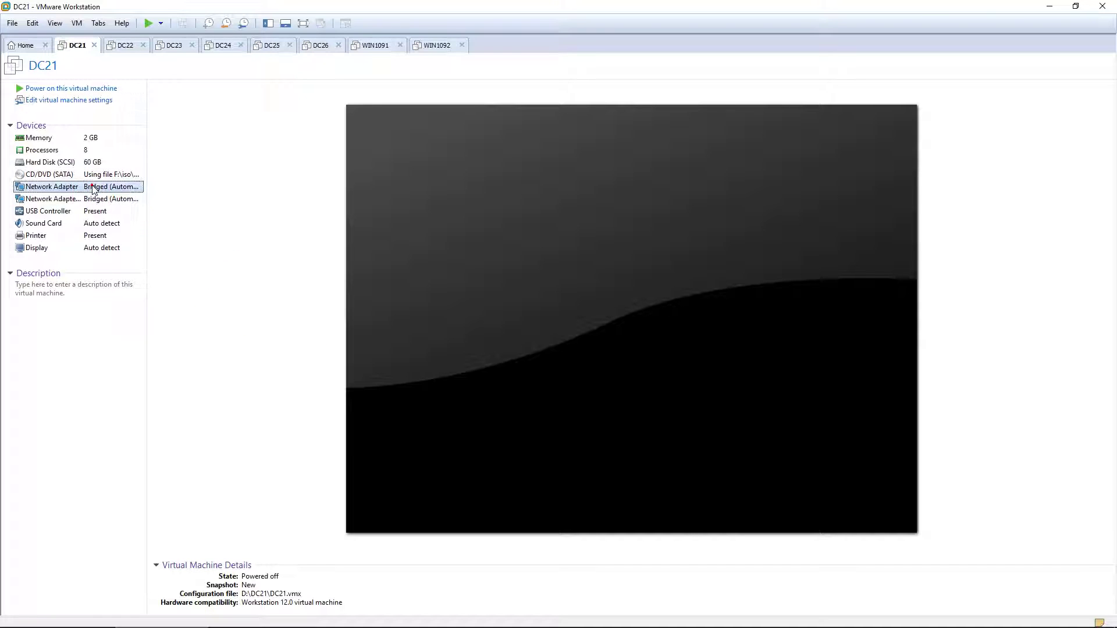
{"action": "left_click", "coordinate": [645, 483]}
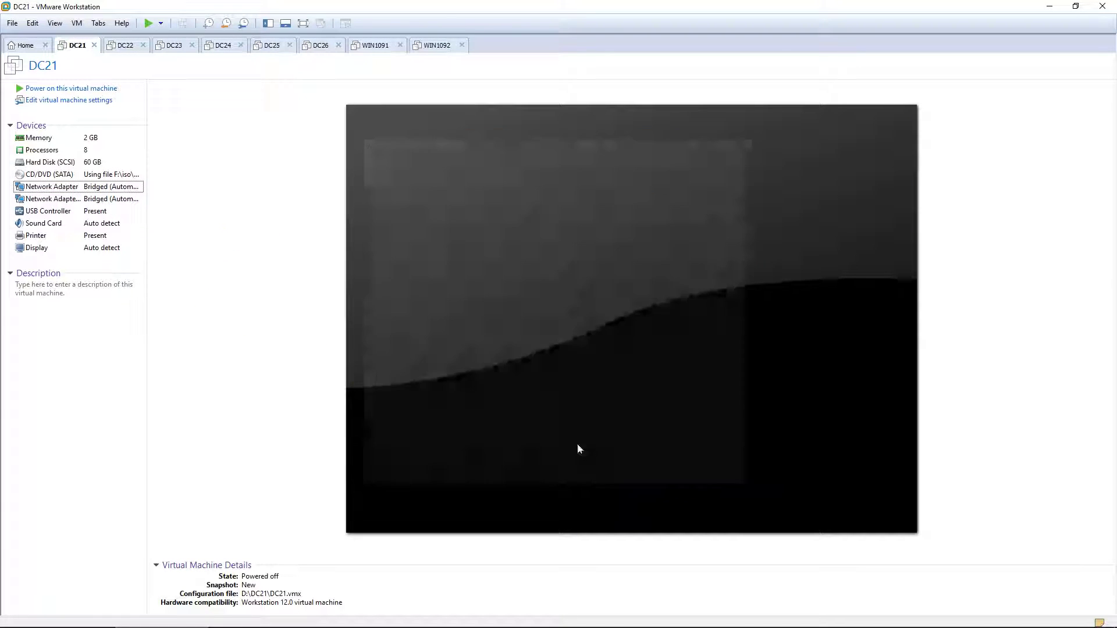
{"action": "left_click", "coordinate": [125, 51]}
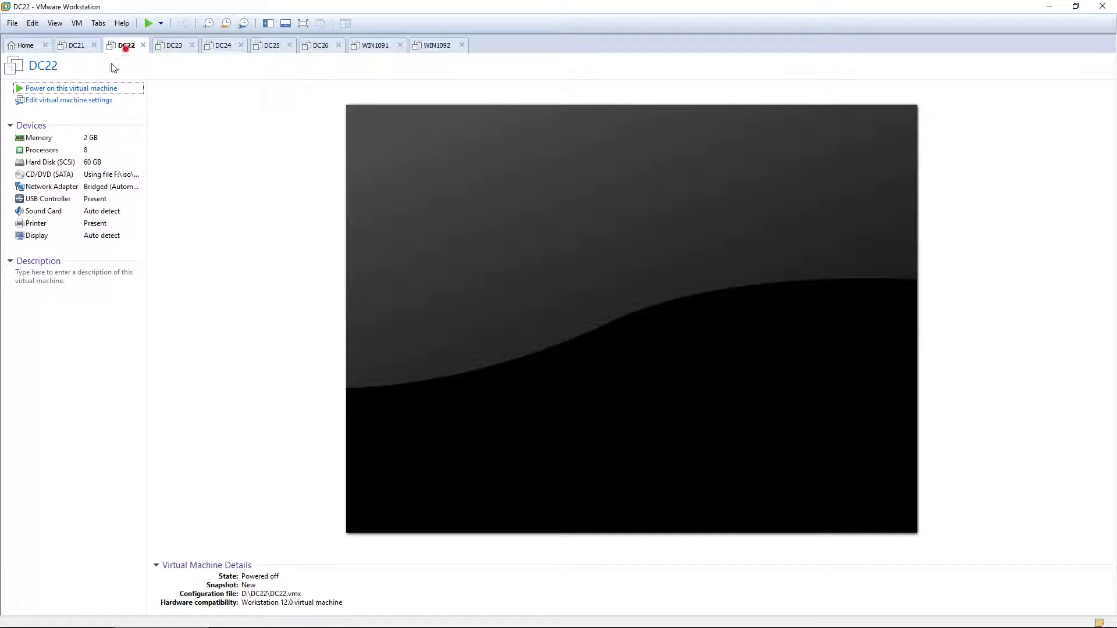
Power on DC22, sign in with the Administrator password, and close Server Manager.
{"action": "left_click", "coordinate": [96, 89]}
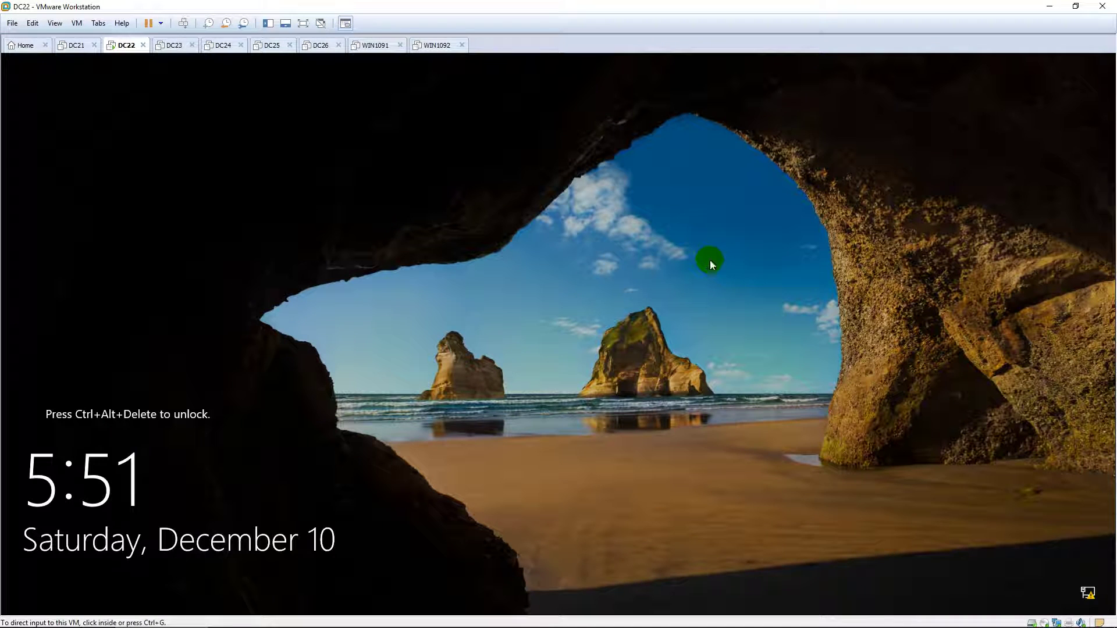
{"action": "left_click", "coordinate": [710, 260]}
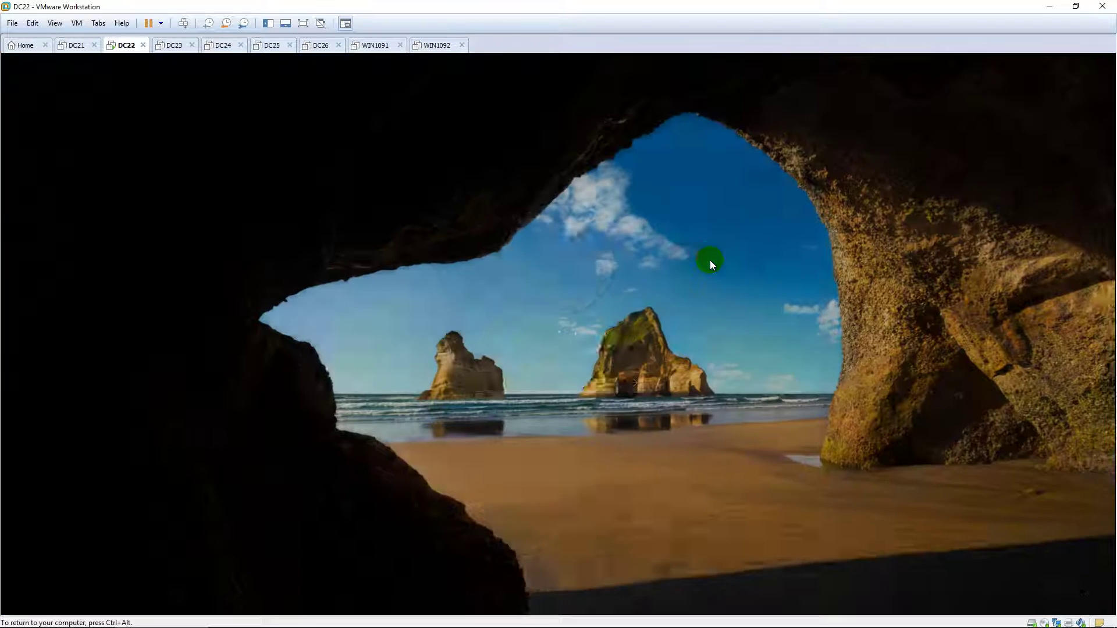
{"action": "type", "text": "*****"}
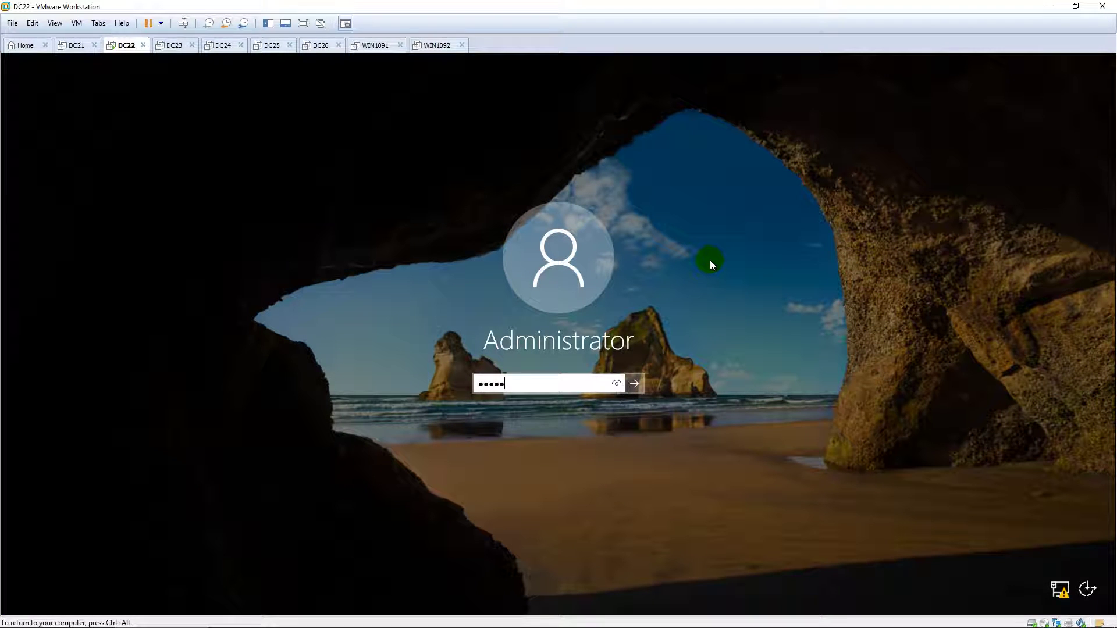
{"action": "type", "text": "***"}
{"action": "key", "text": "Return"}
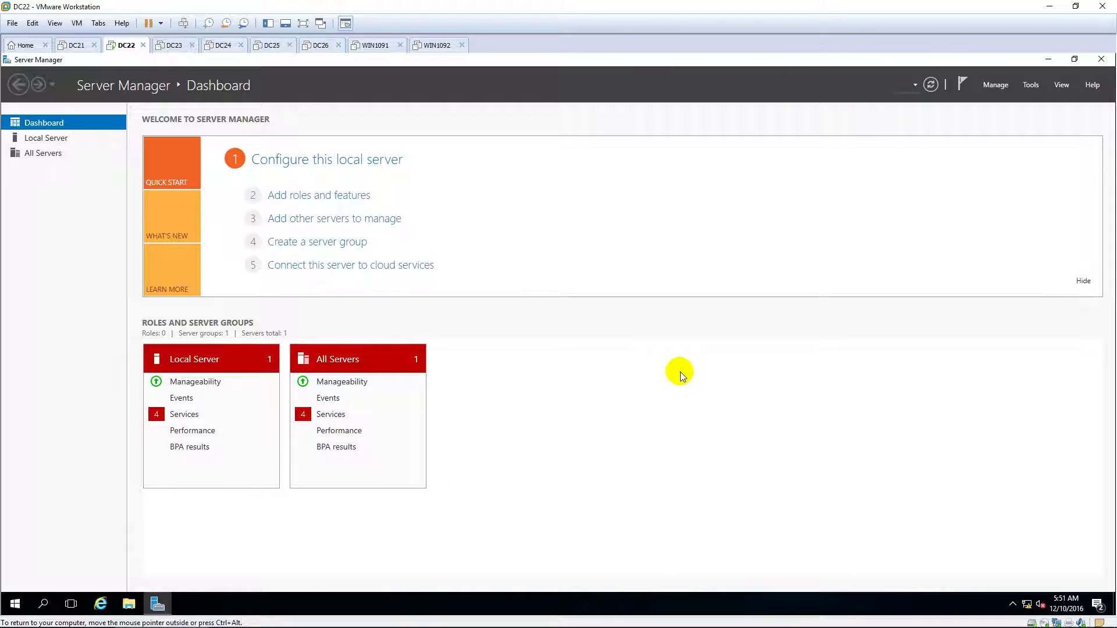
{"action": "left_click", "coordinate": [1101, 59]}
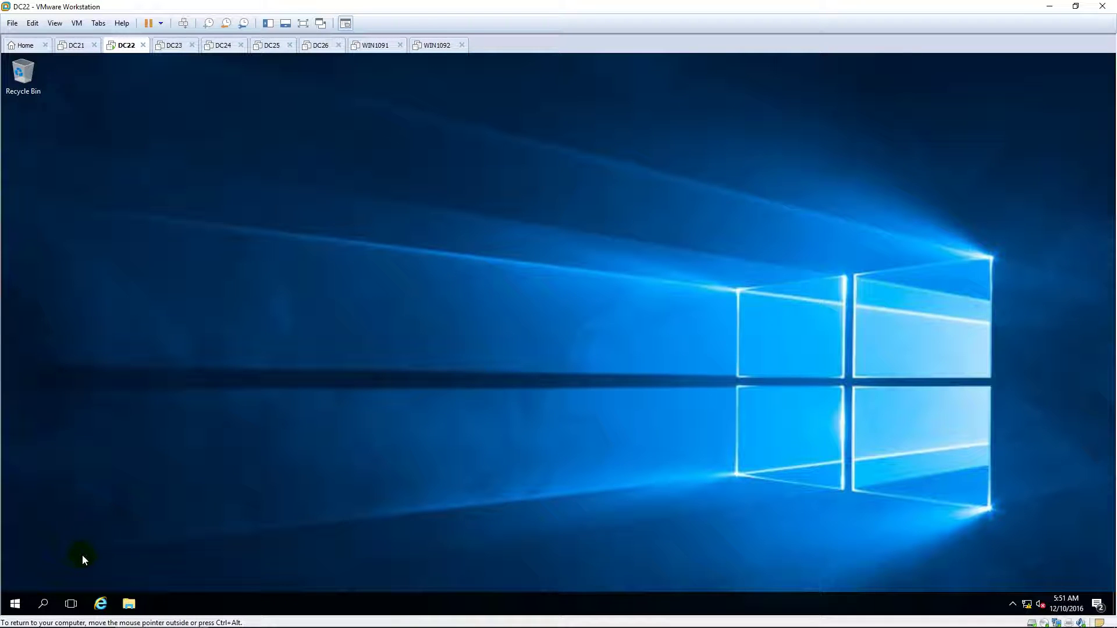
Open Command Prompt on DC22 and start a continuous ping to 10.0.0.100.
{"action": "left_click", "coordinate": [16, 604]}
{"action": "type", "text": "cmd"}
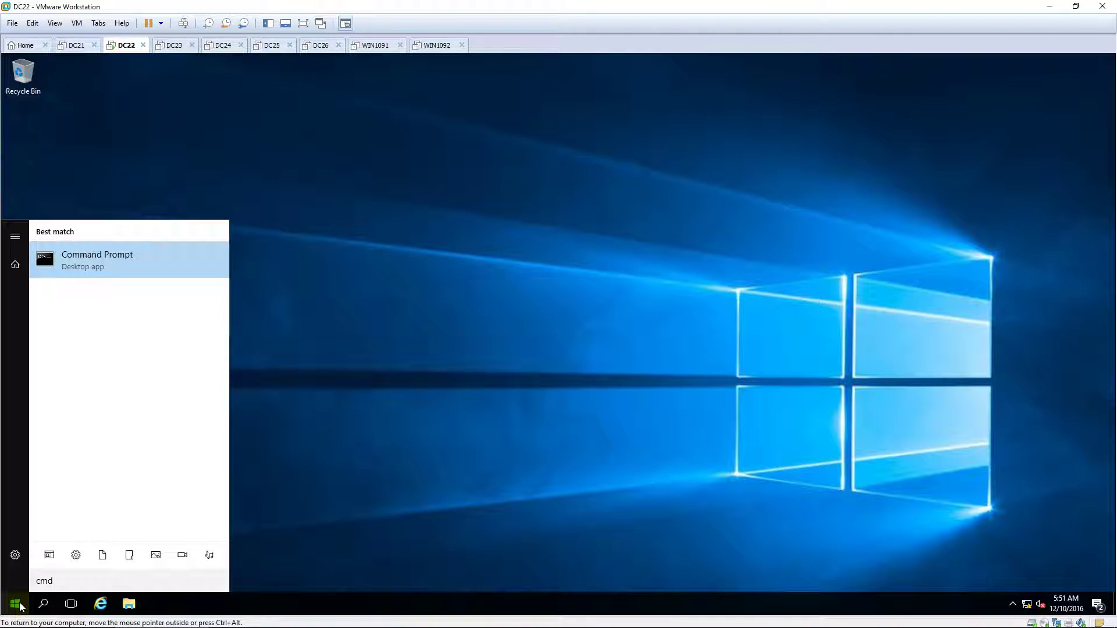
{"action": "key", "text": "Return"}
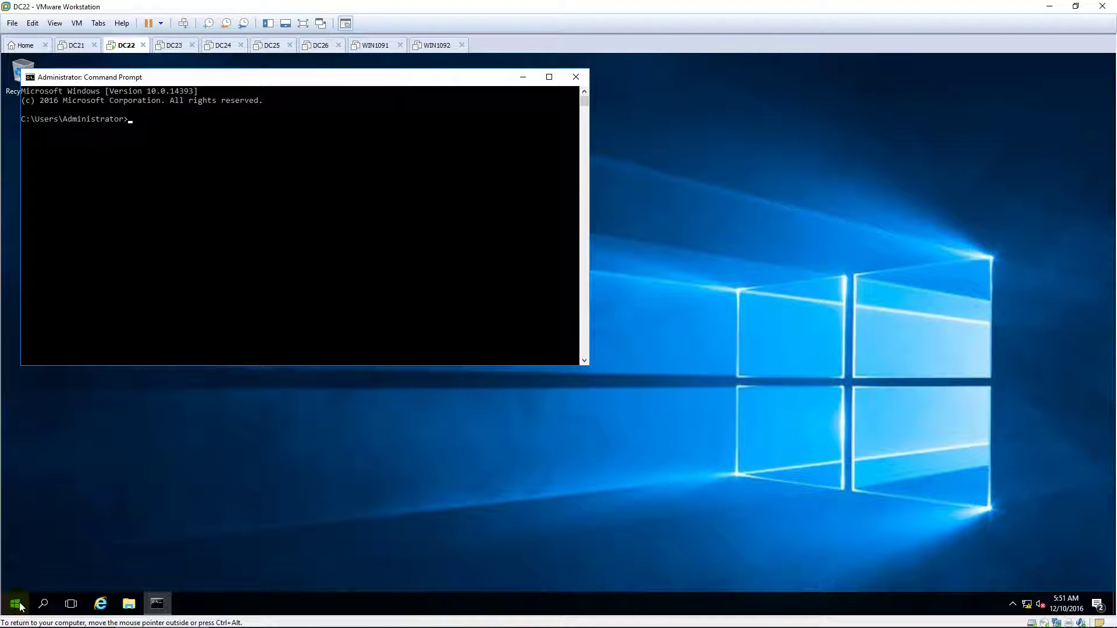
{"action": "type", "text": "ping"}
{"action": "type", "text": " 10.0."}
{"action": "type", "text": "0.1000"}
{"action": "type", "text": "-t"}
{"action": "key", "text": "Return"}
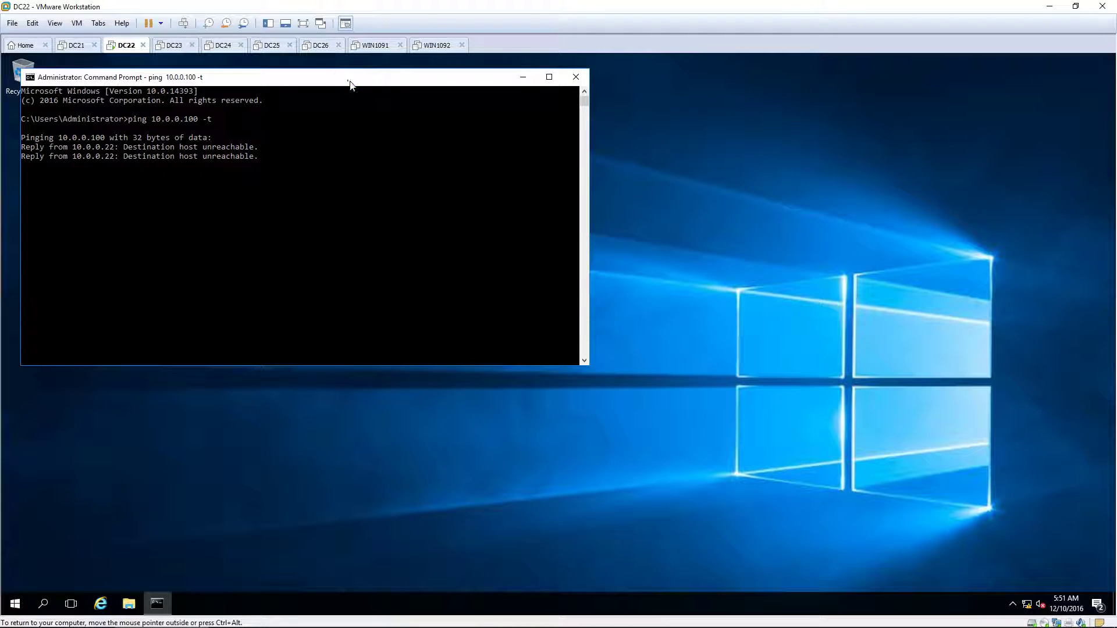
Move the Command Prompt window aside, then switch to DC21 and power it on.
{"action": "left_click_drag", "start_coordinate": [355, 82], "coordinate": [593, 52]}
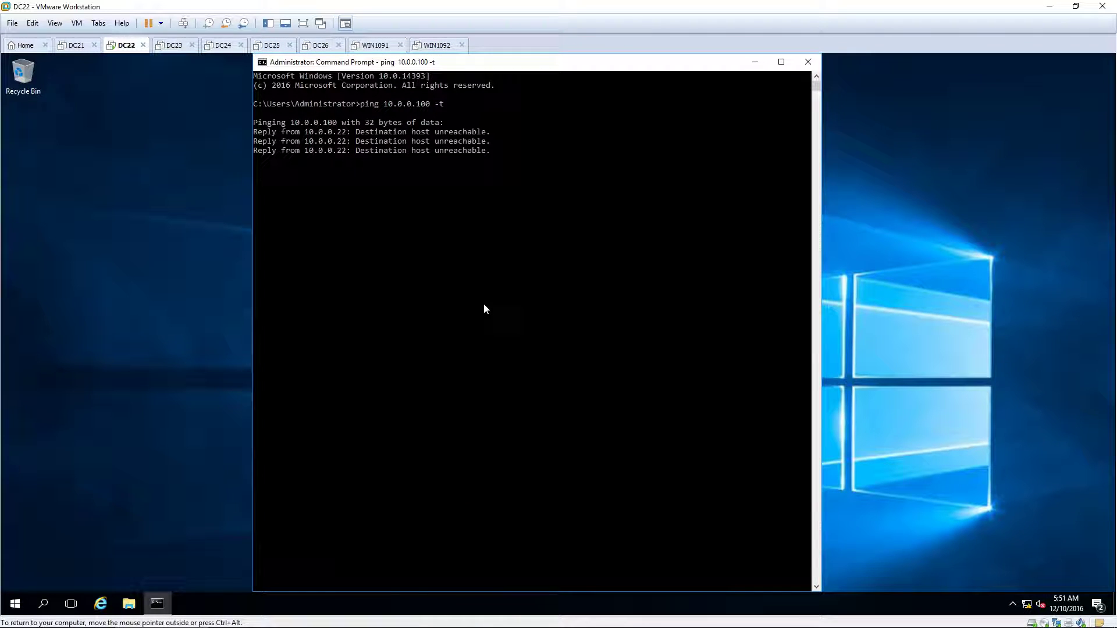
{"action": "left_click", "coordinate": [78, 46]}
{"action": "left_click", "coordinate": [83, 87]}
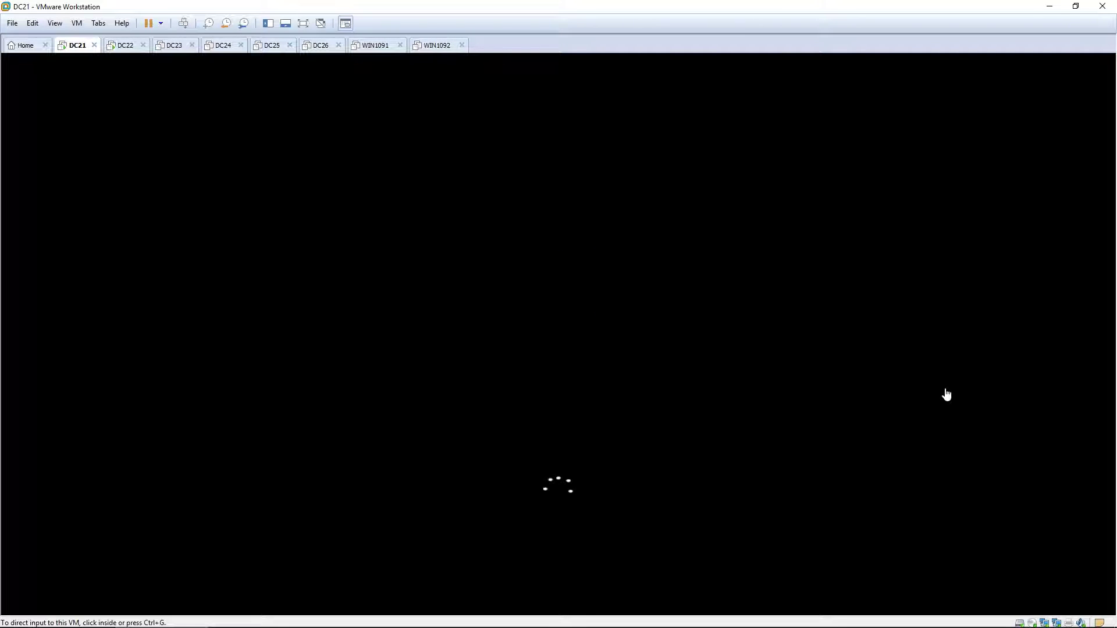
Unlock DC21 with Ctrl+Alt+Insert and sign in with the Administrator password.
{"action": "left_click", "coordinate": [946, 394]}
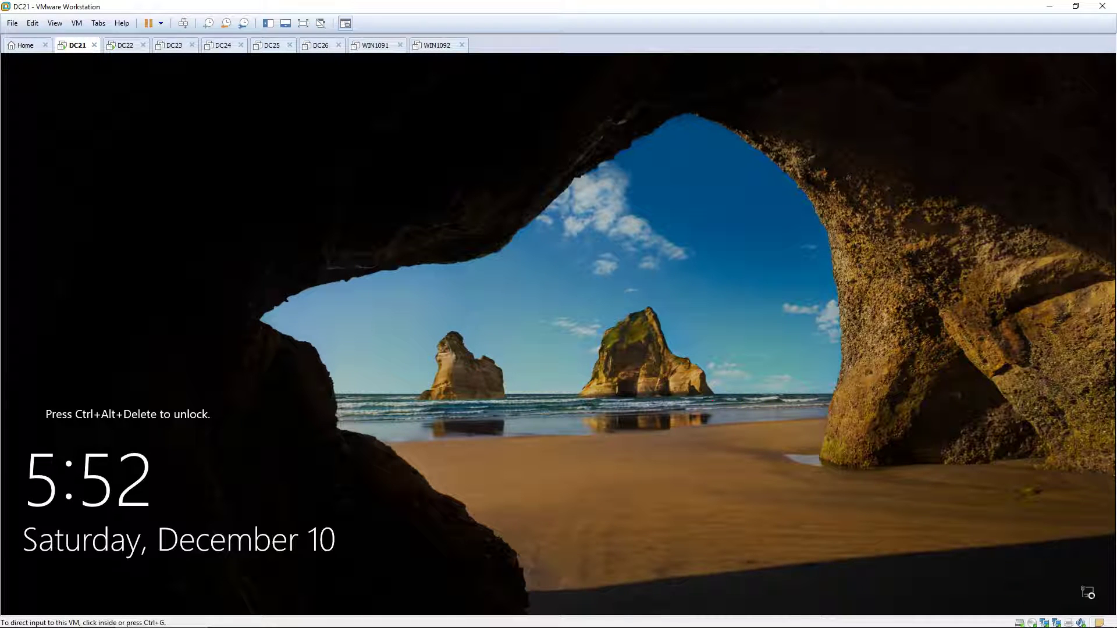
{"action": "left_click", "coordinate": [713, 400]}
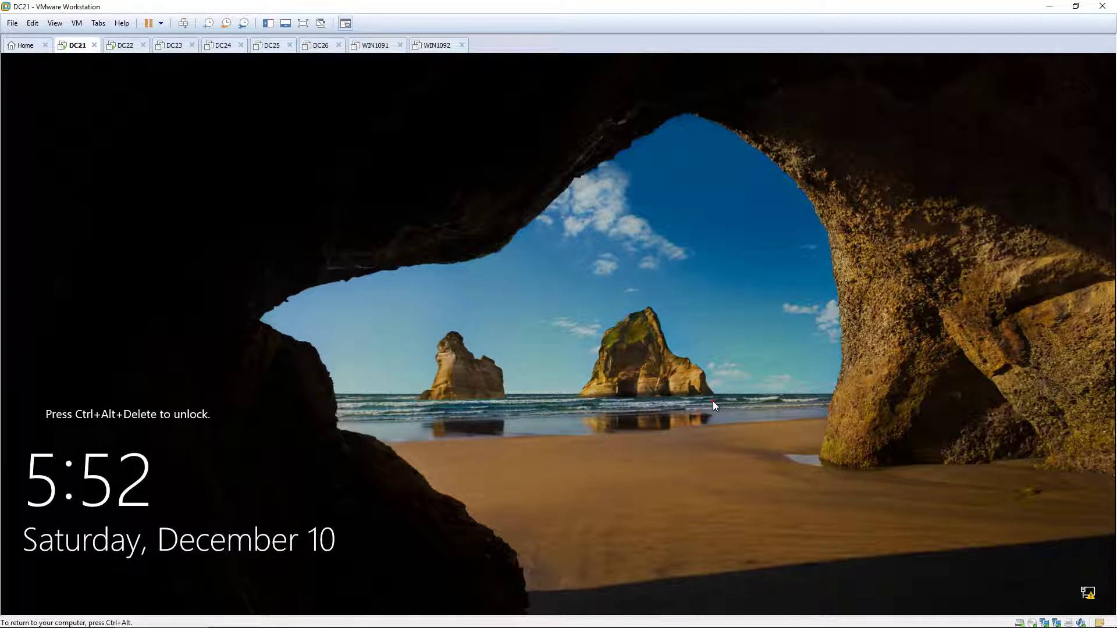
{"action": "key", "text": "ctrl+alt+Insert"}
{"action": "type", "text": "Pa"}
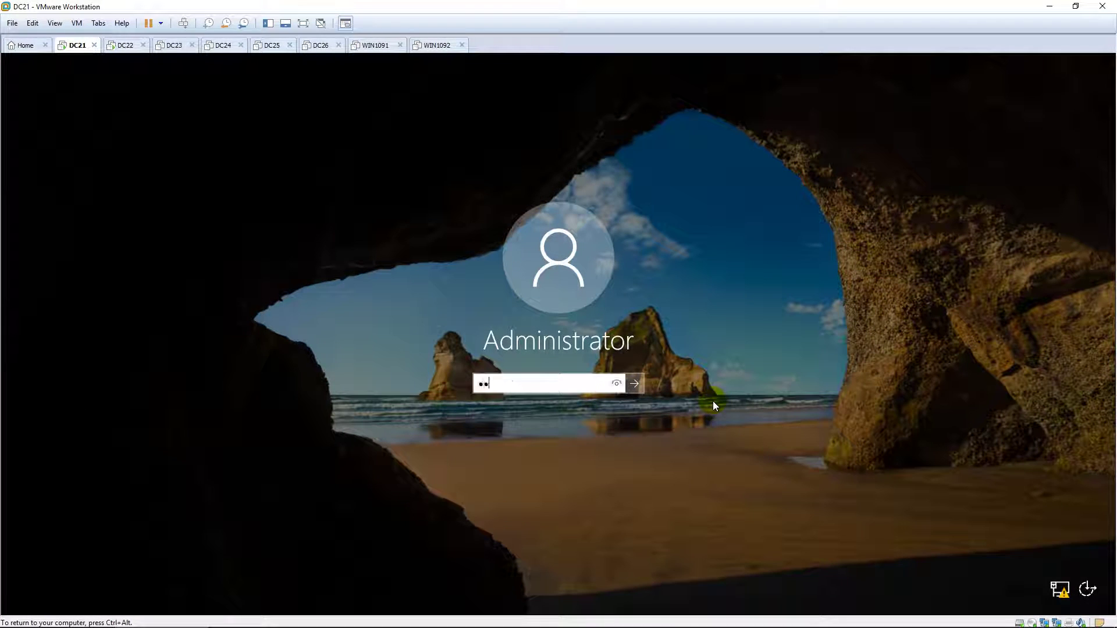
{"action": "type", "text": "$$w0rd"}
{"action": "key", "text": "Return"}
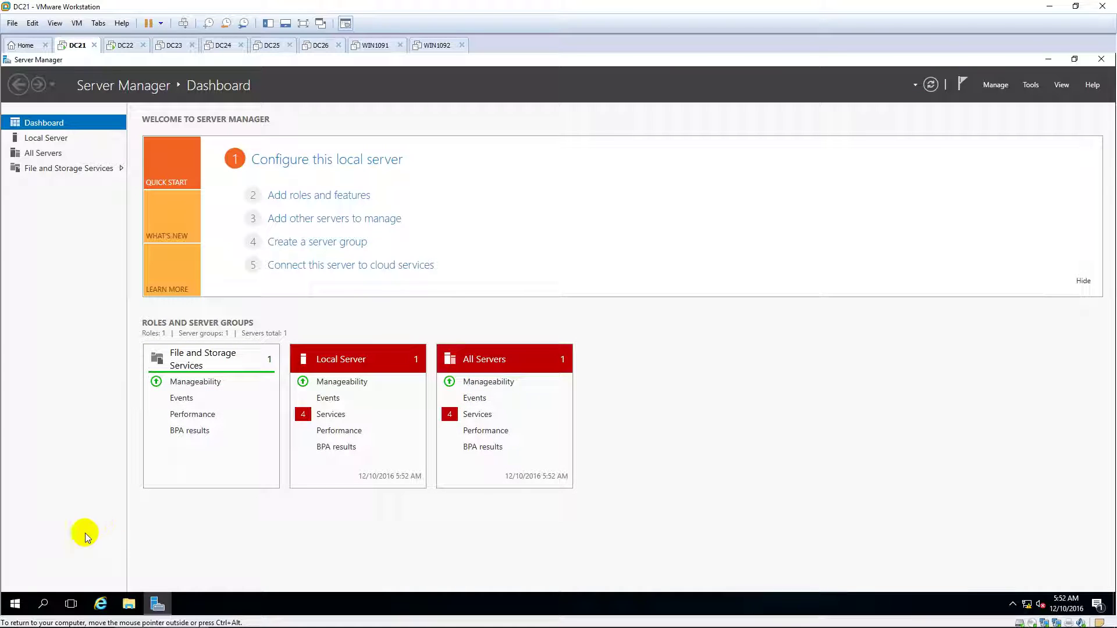
{"action": "left_click", "coordinate": [18, 604]}
Open the firewall console with wf.msc and set the Domain Profile firewall state to Off.
{"action": "type", "text": "wf."}
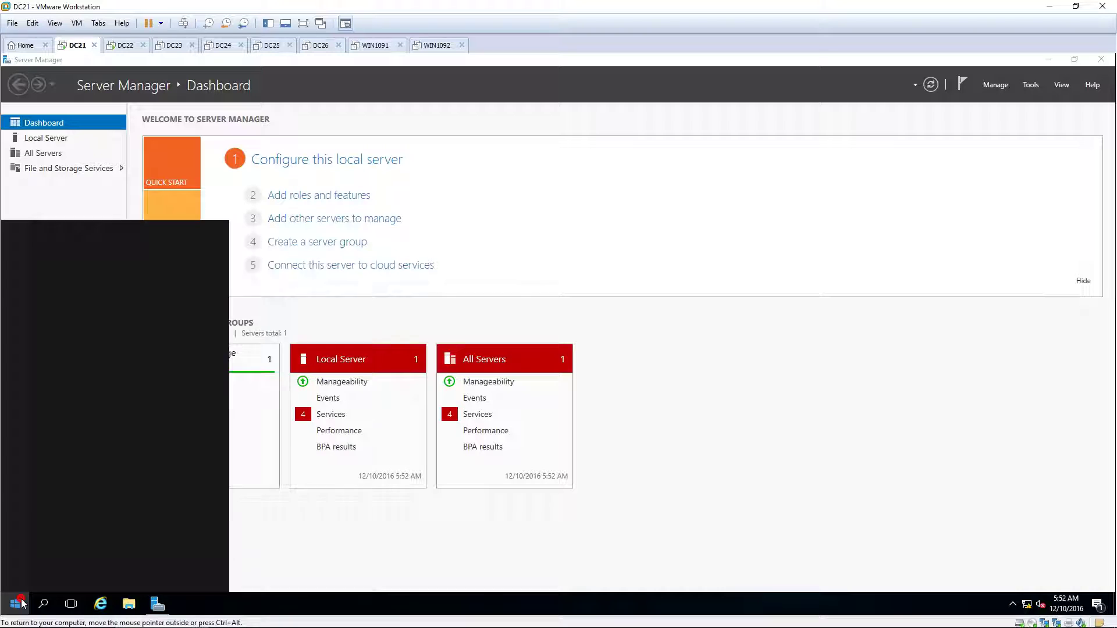
{"action": "type", "text": "msc"}
{"action": "key", "text": "Return"}
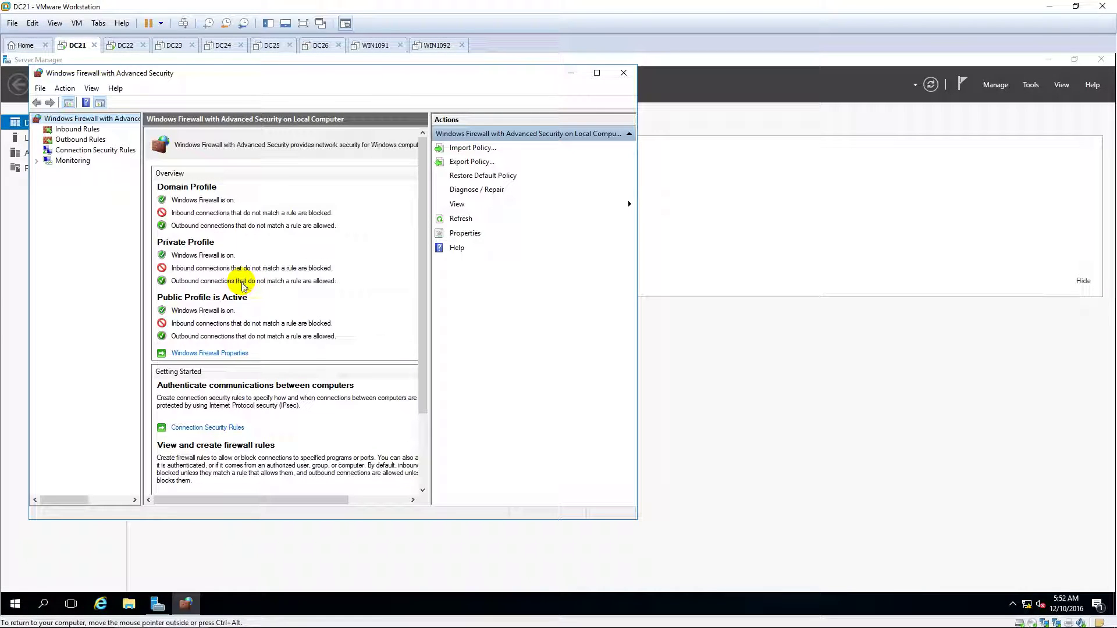
{"action": "left_click", "coordinate": [220, 354]}
{"action": "left_click", "coordinate": [375, 232]}
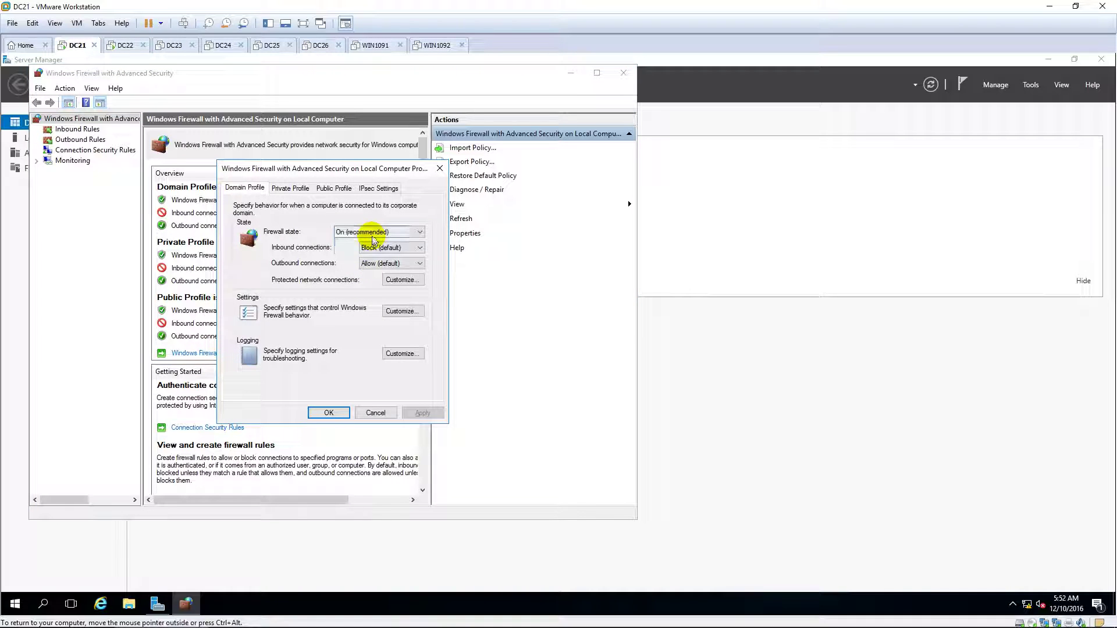
{"action": "left_click", "coordinate": [364, 251]}
Set the Private and Public Profile firewall states to Off, apply, and close the console.
{"action": "left_click", "coordinate": [289, 187]}
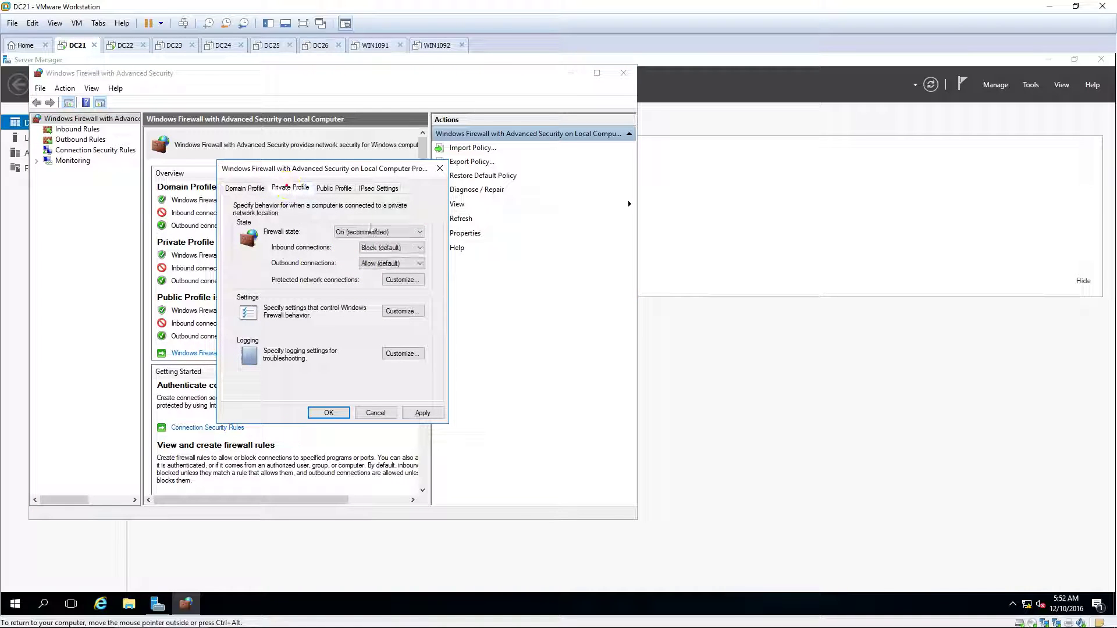
{"action": "left_click", "coordinate": [373, 231]}
{"action": "left_click", "coordinate": [367, 251]}
{"action": "left_click", "coordinate": [334, 187]}
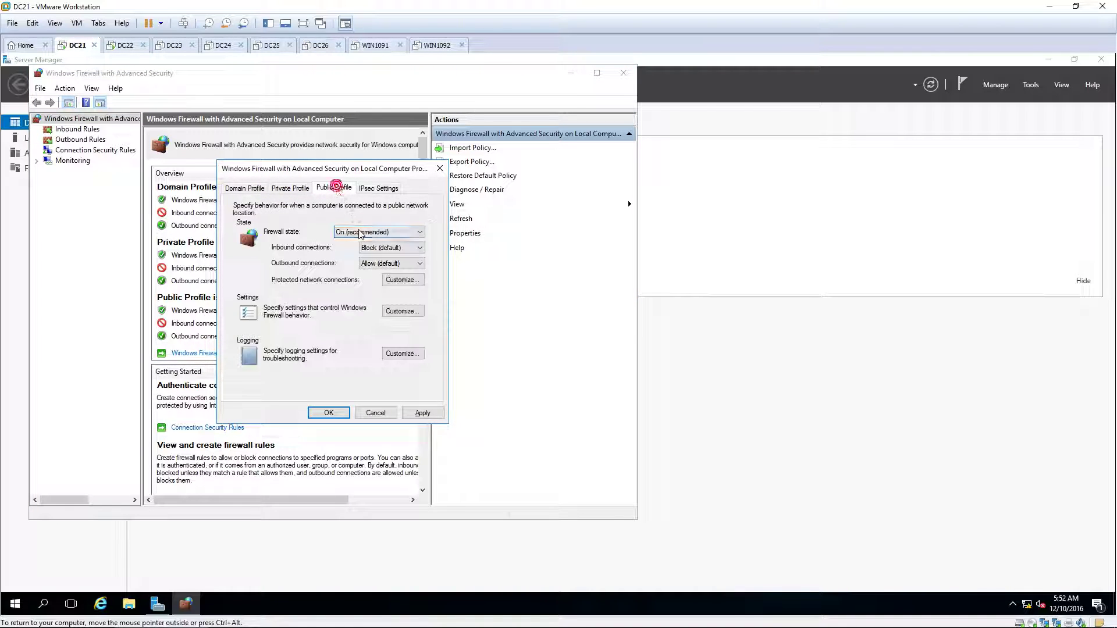
{"action": "left_click", "coordinate": [373, 231]}
{"action": "left_click", "coordinate": [353, 251]}
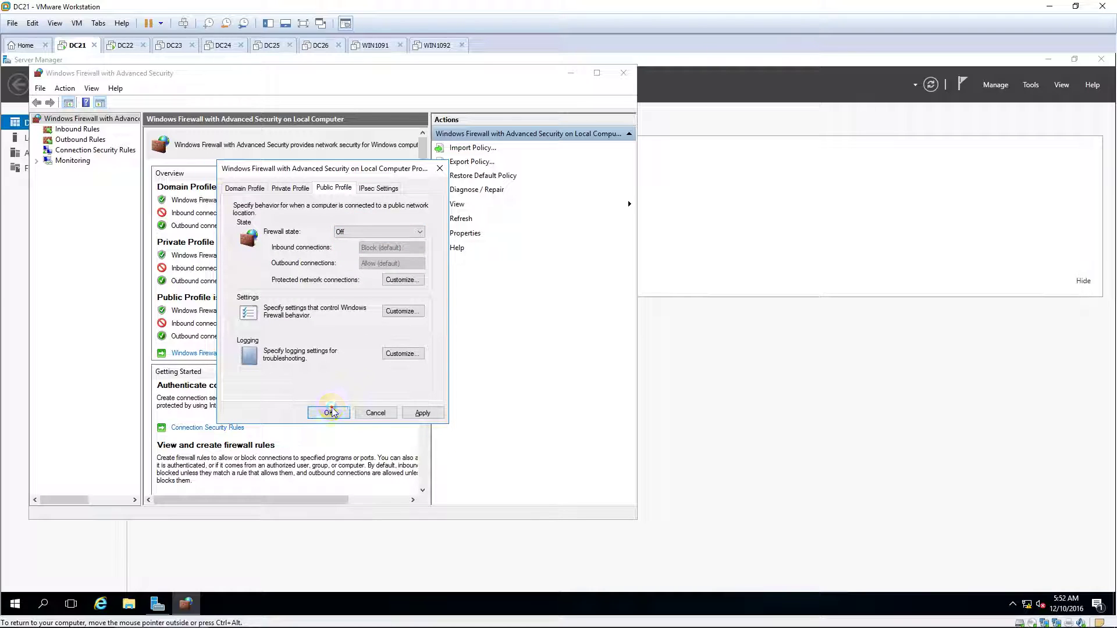
{"action": "left_click", "coordinate": [332, 412]}
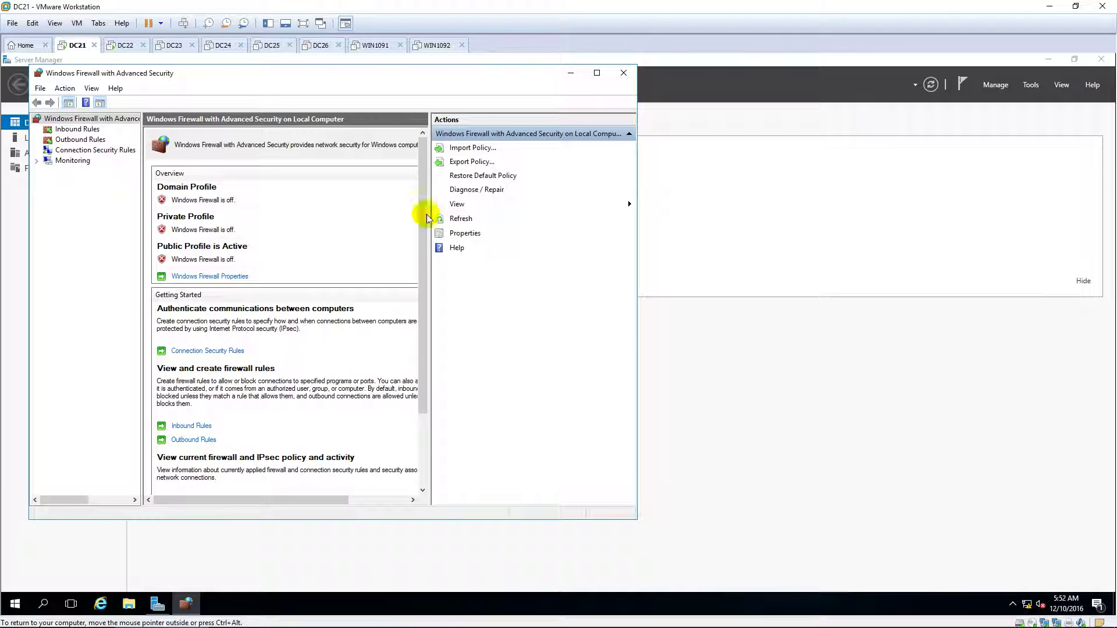
{"action": "left_click", "coordinate": [621, 78]}
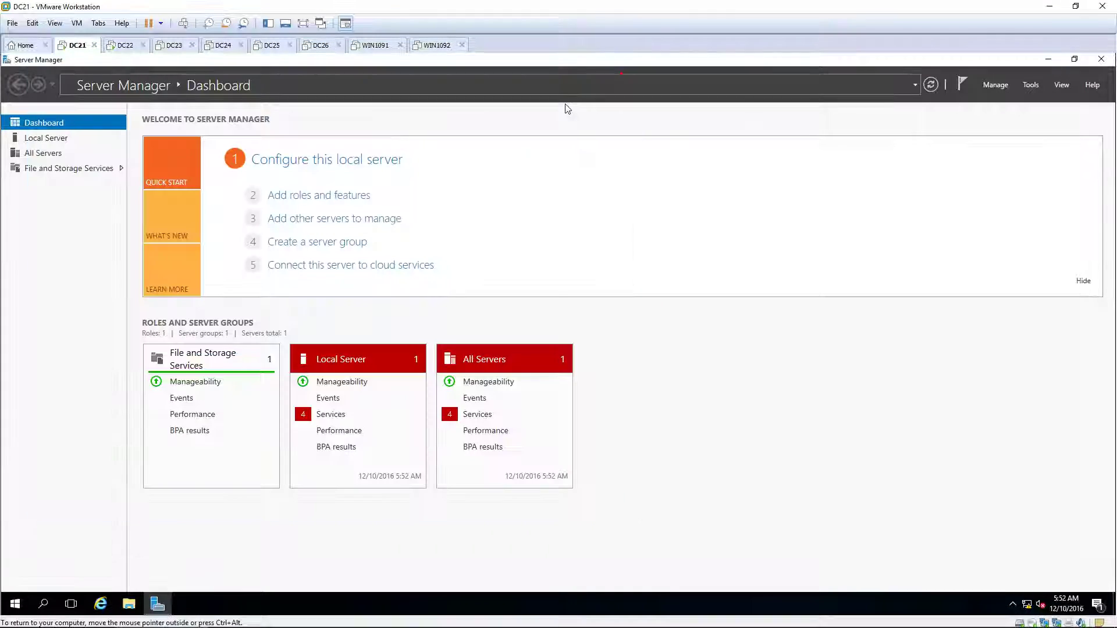
Open Network Connections on DC21 via ncpa.cpl and select Ethernet0.
{"action": "left_click", "coordinate": [16, 604]}
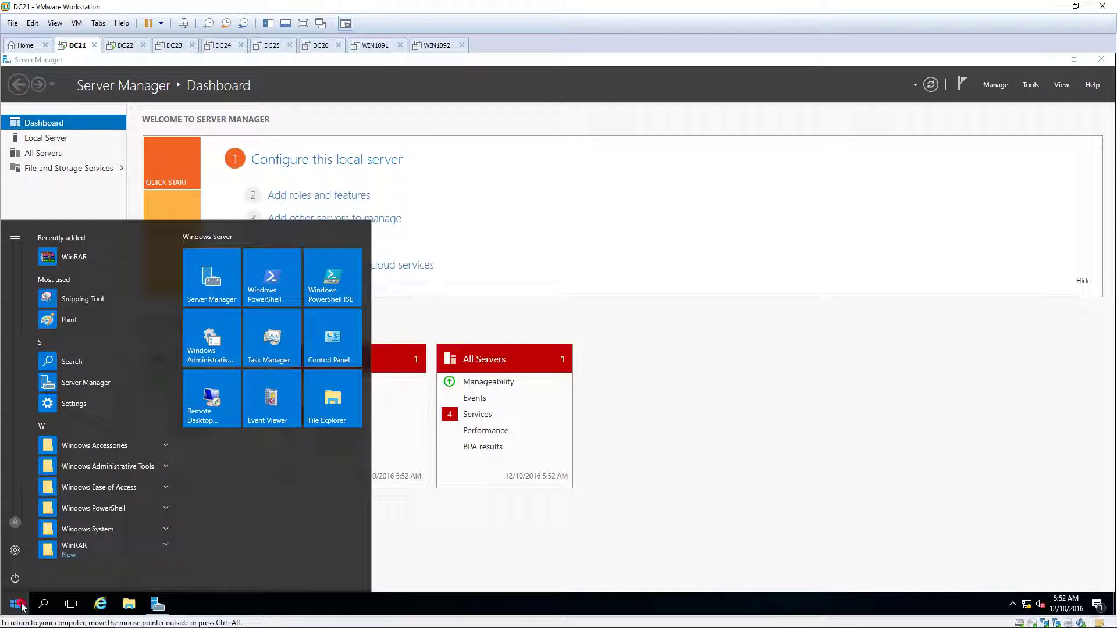
{"action": "type", "text": "ncpa.c"}
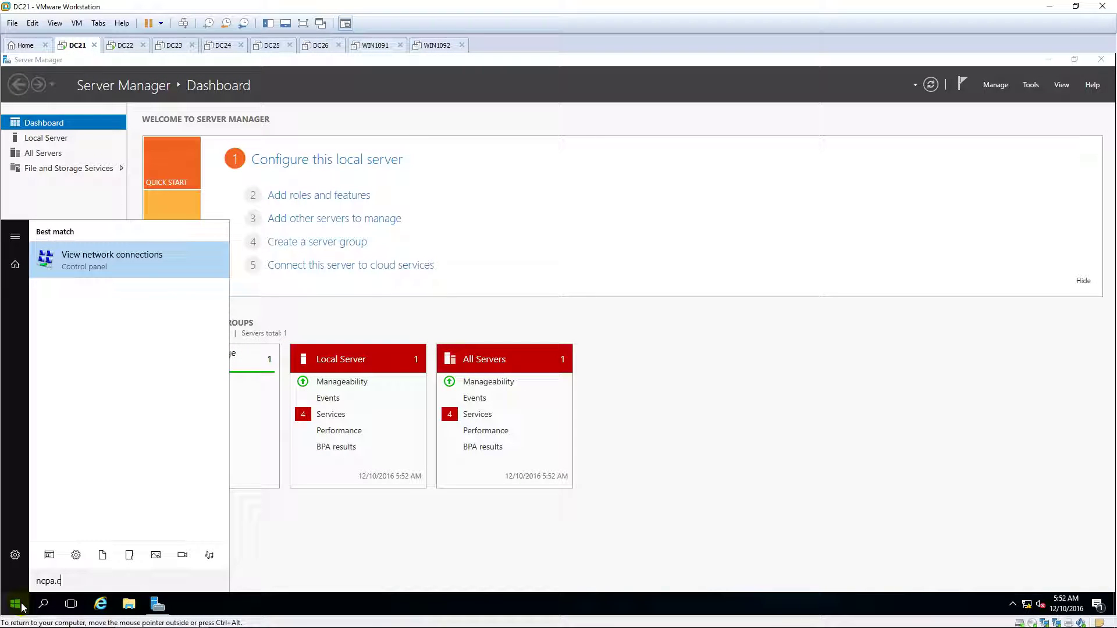
{"action": "type", "text": "pl"}
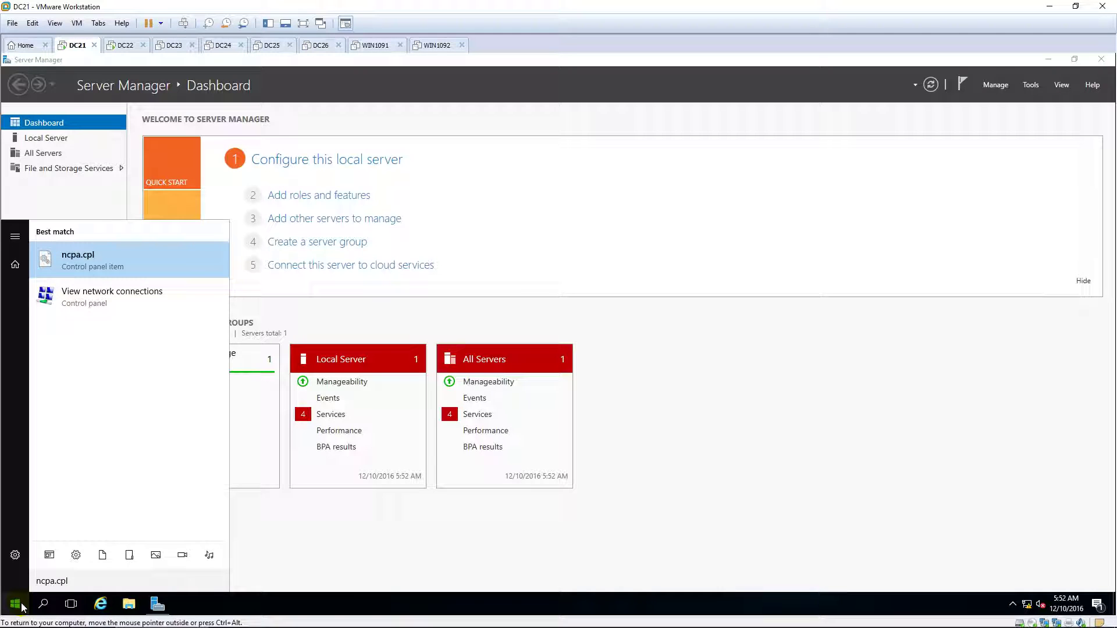
{"action": "key", "text": "Return"}
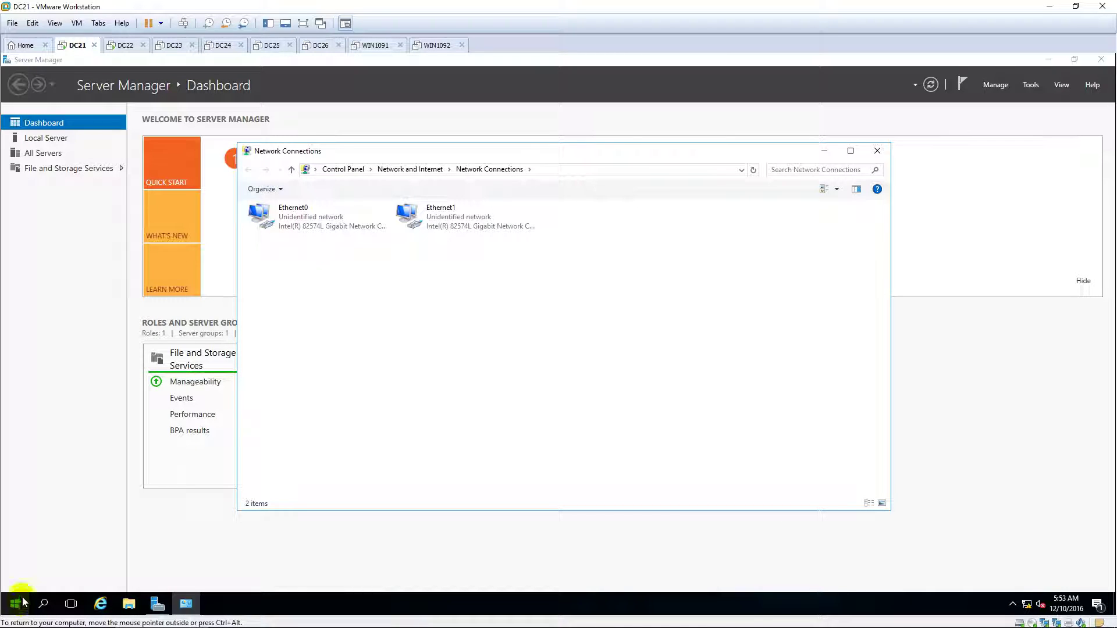
{"action": "left_click", "coordinate": [340, 220]}
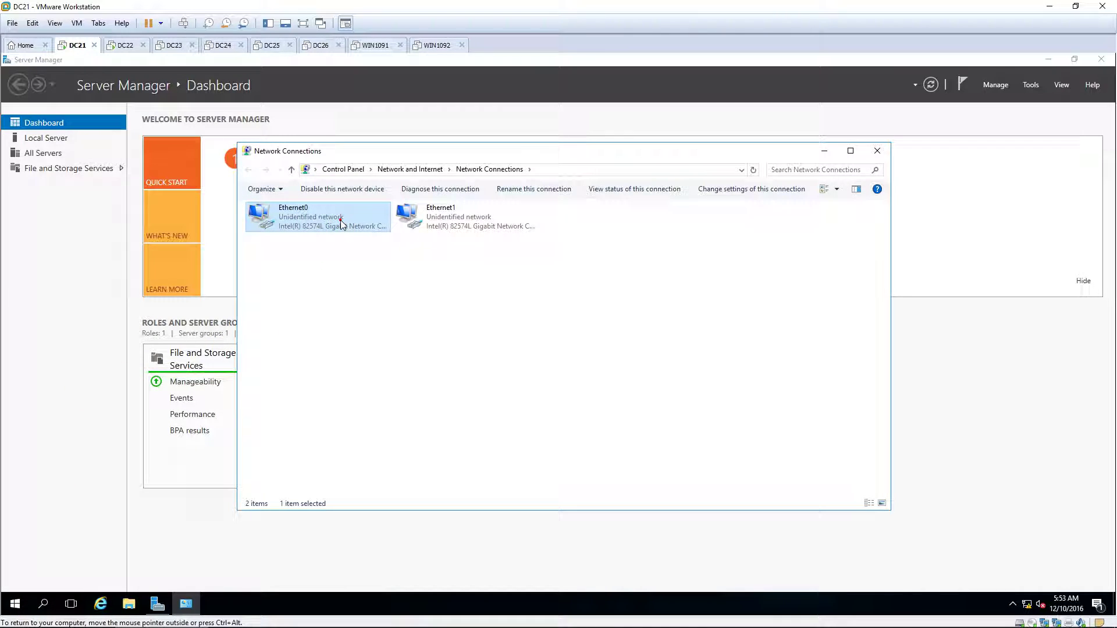
{"action": "left_click", "coordinate": [339, 221]}
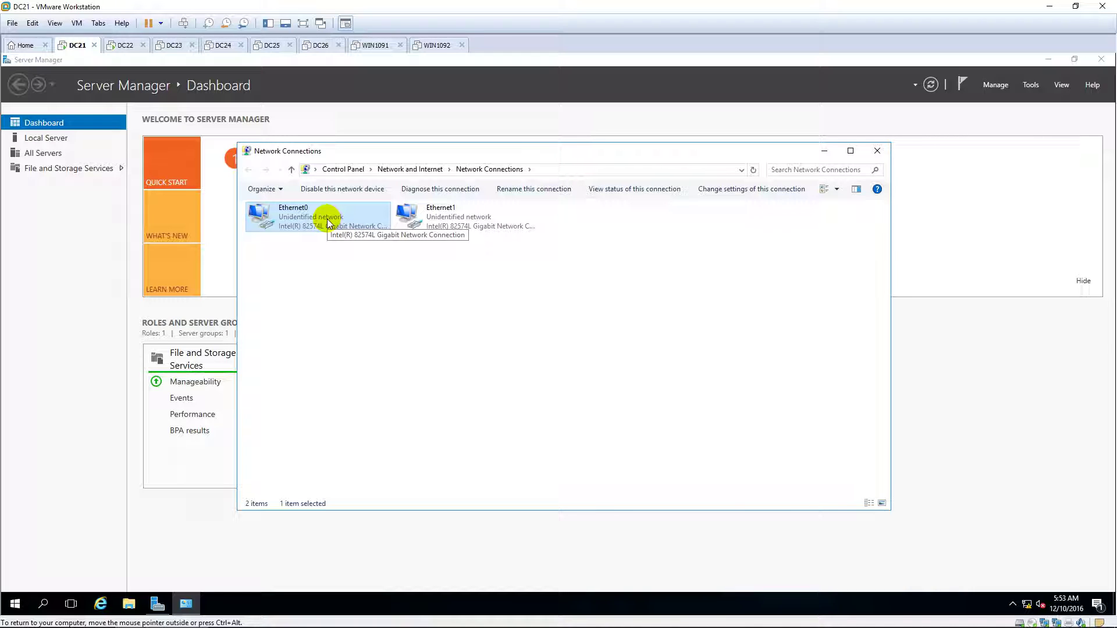
Rename the Ethernet0 adapter to NIC1.
{"action": "right_click", "coordinate": [327, 220]}
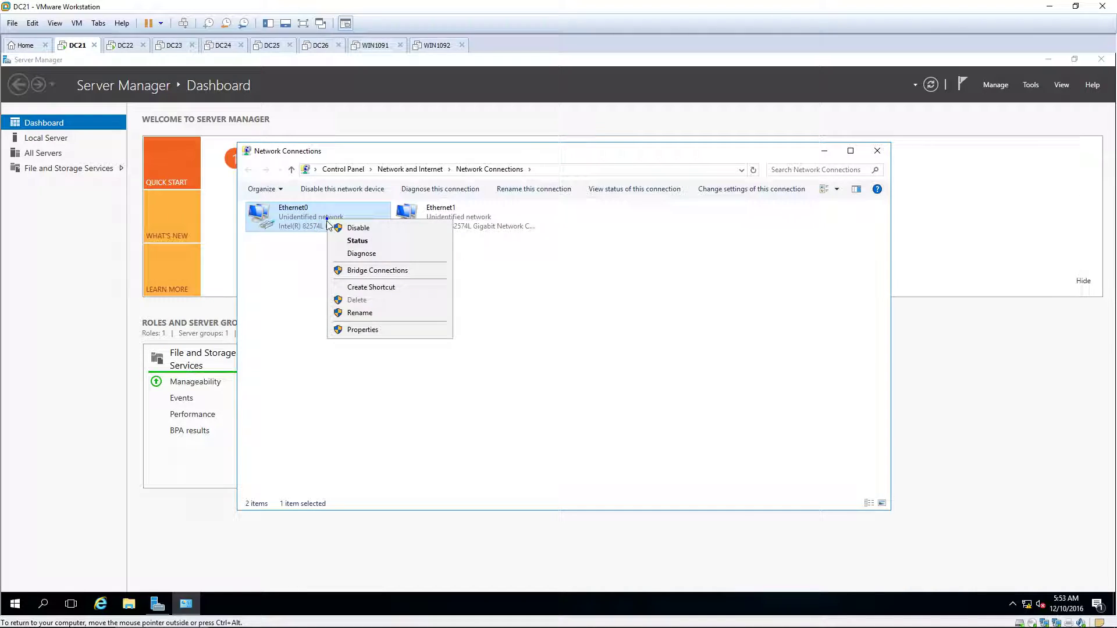
{"action": "left_click", "coordinate": [360, 313]}
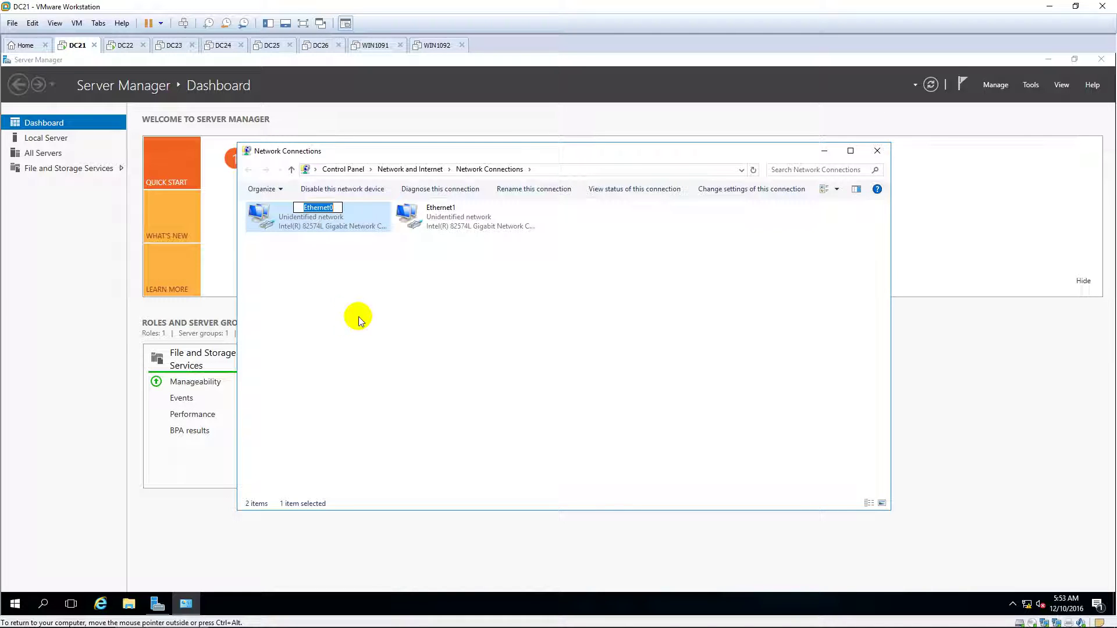
{"action": "type", "text": "NIC1"}
{"action": "left_click", "coordinate": [358, 320]}
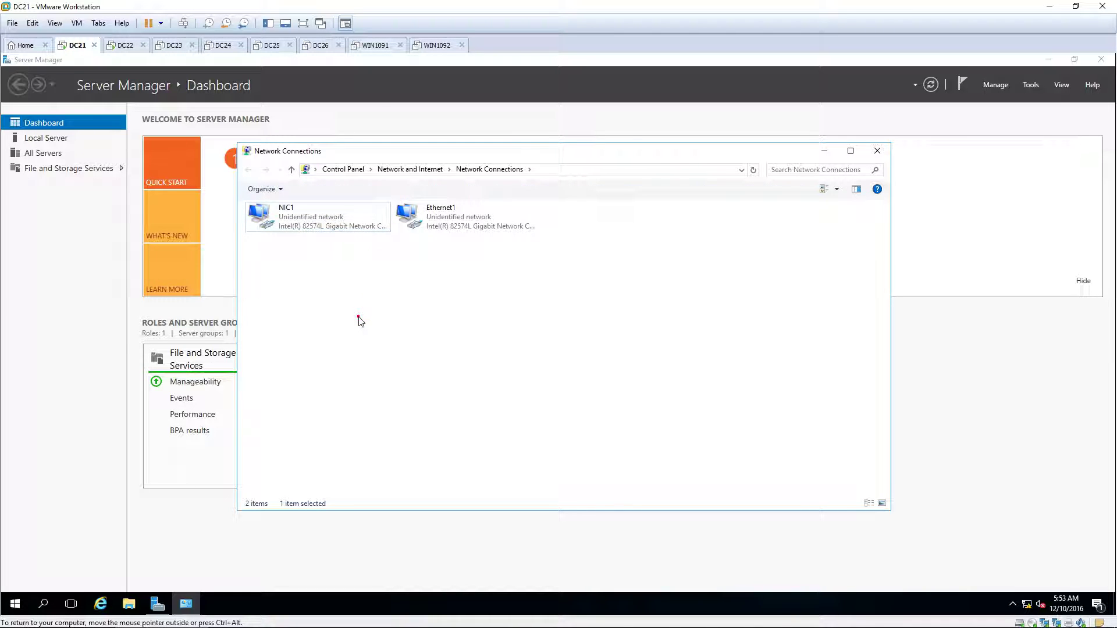
{"action": "left_click", "coordinate": [310, 221]}
{"action": "right_click", "coordinate": [309, 220]}
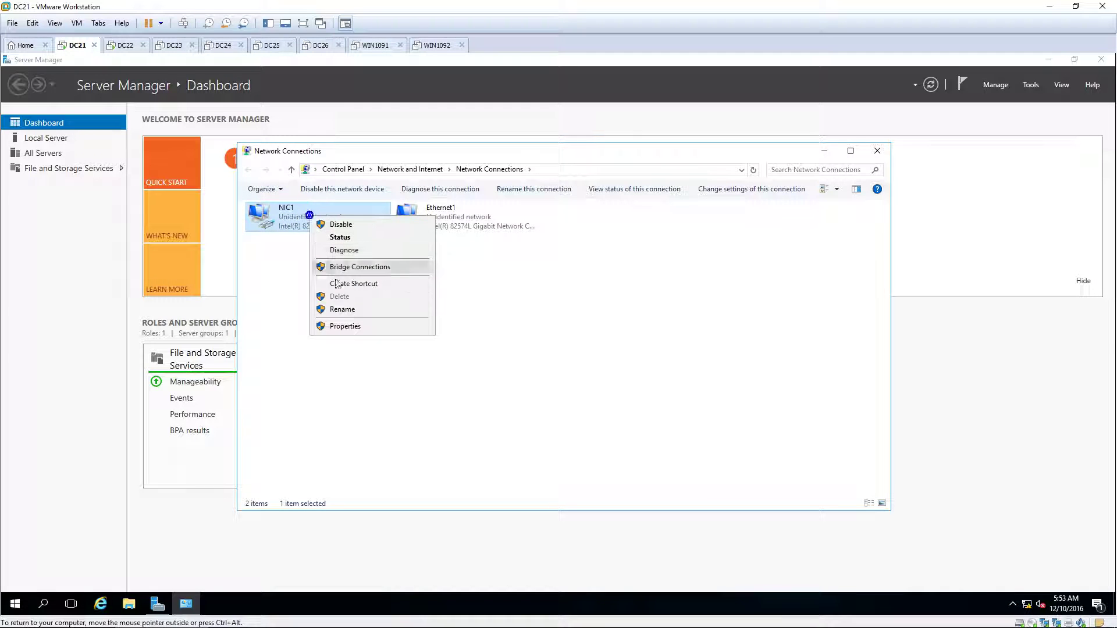
{"action": "left_click", "coordinate": [349, 325]}
{"action": "left_click_drag", "start_coordinate": [365, 211], "coordinate": [481, 205]}
{"action": "left_click", "coordinate": [470, 318]}
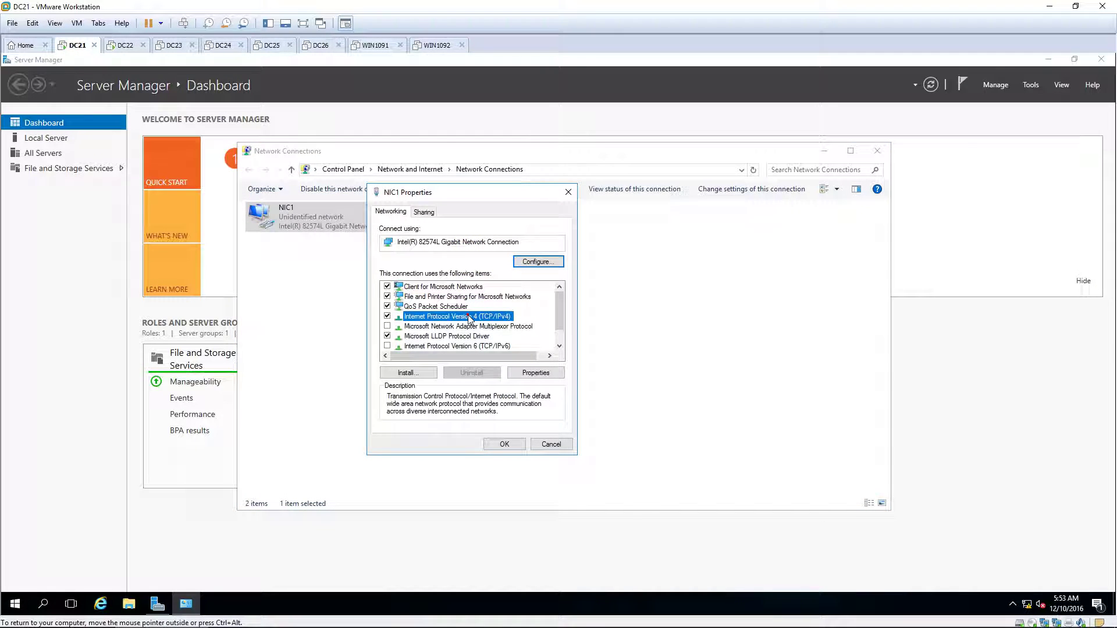
{"action": "double_click", "coordinate": [470, 318]}
{"action": "left_click", "coordinate": [573, 335]}
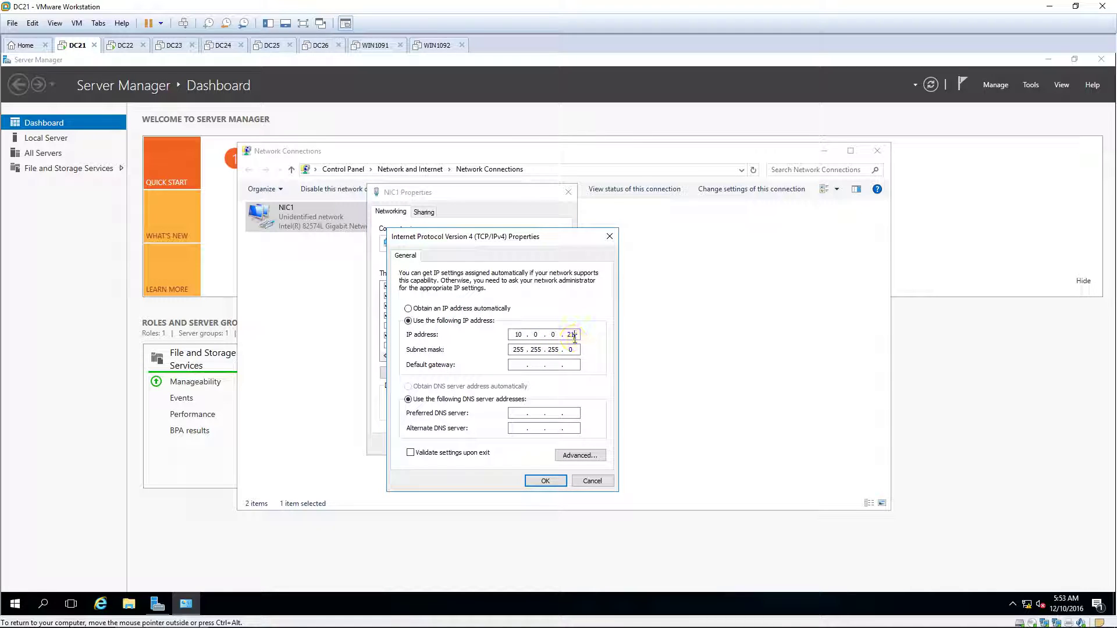
{"action": "left_click", "coordinate": [530, 349]}
{"action": "left_click", "coordinate": [545, 480]}
{"action": "left_click", "coordinate": [510, 445]}
{"action": "left_click", "coordinate": [445, 232]}
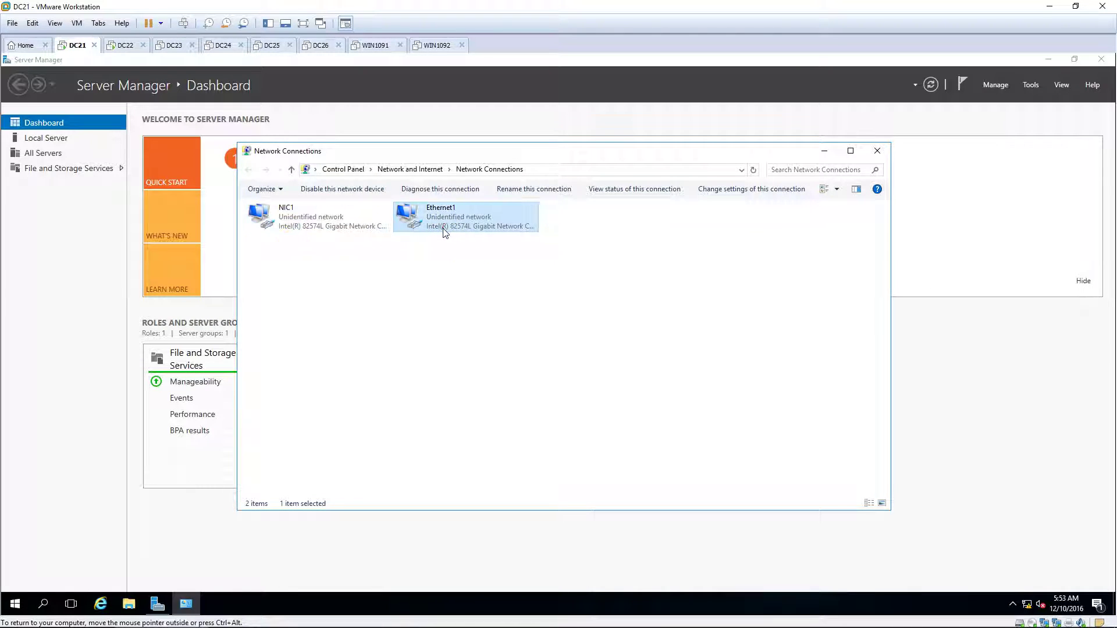
Rename the Ethernet1 adapter to NIC2.
{"action": "right_click", "coordinate": [472, 218]}
{"action": "left_click", "coordinate": [506, 312]}
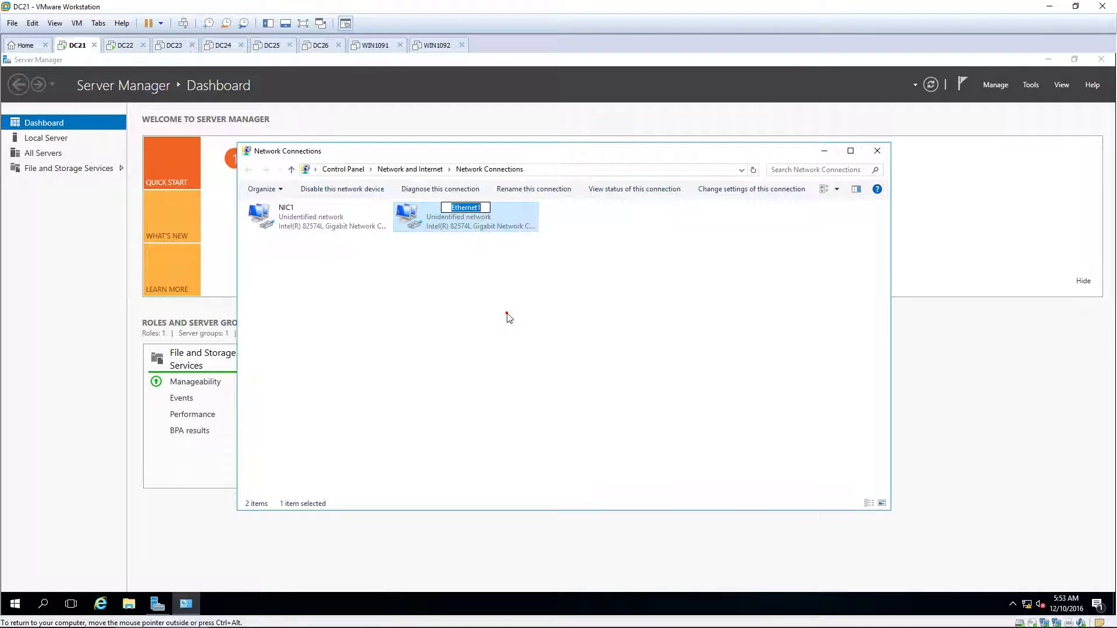
{"action": "type", "text": "NIC2"}
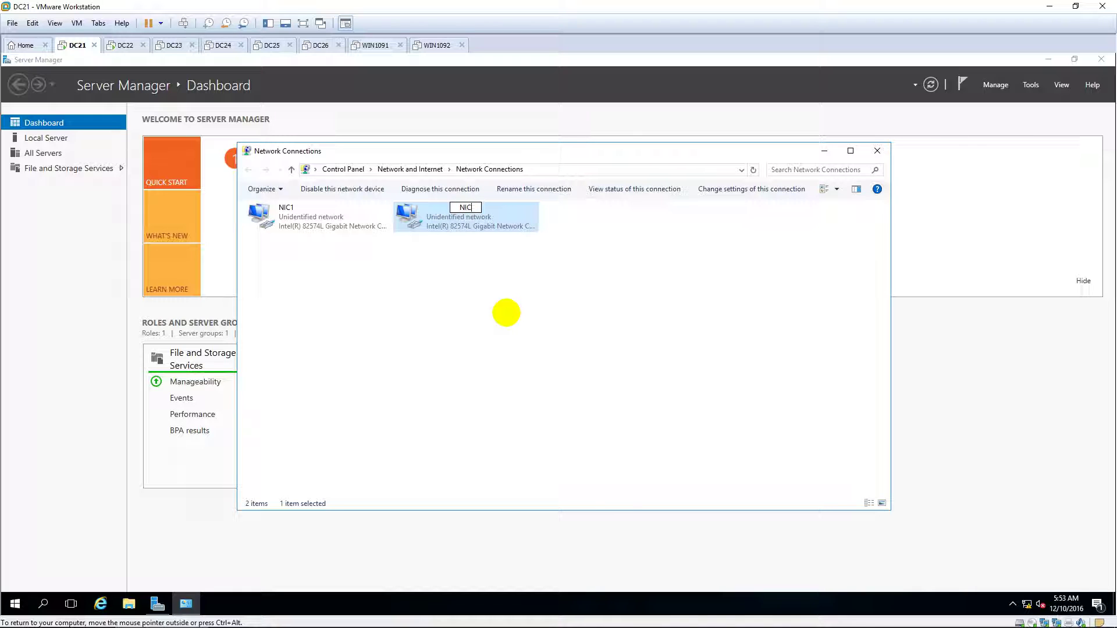
{"action": "left_click", "coordinate": [507, 313]}
{"action": "left_click", "coordinate": [467, 216]}
In NIC2's properties, turn off IPv6 and bring up its IPv4 settings.
{"action": "right_click", "coordinate": [467, 217]}
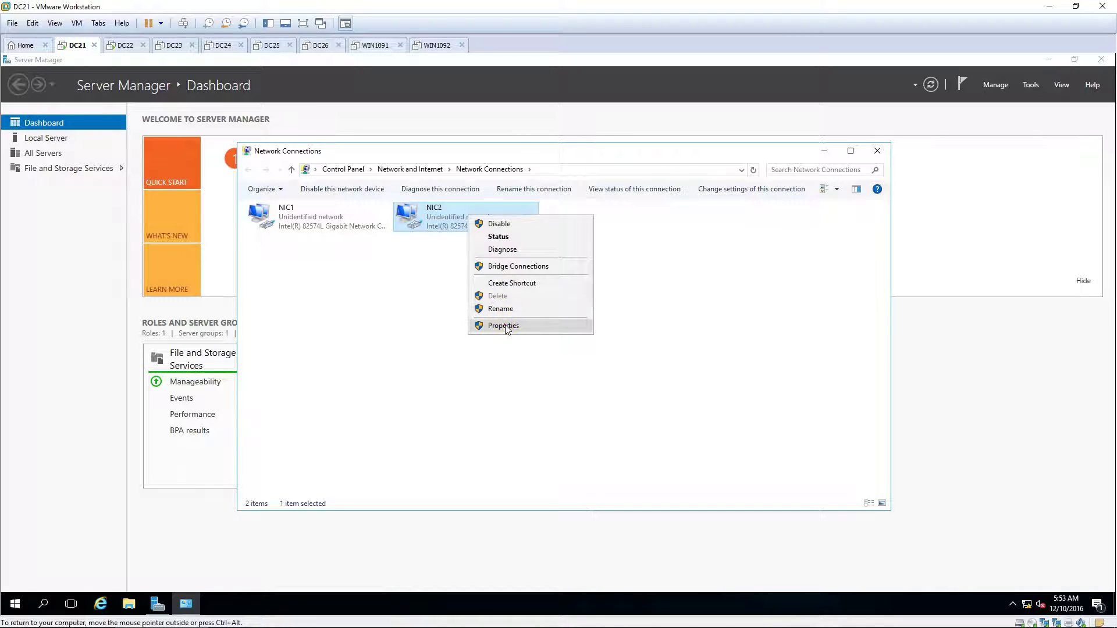
{"action": "left_click", "coordinate": [505, 324]}
{"action": "left_click_drag", "start_coordinate": [386, 199], "coordinate": [576, 255]}
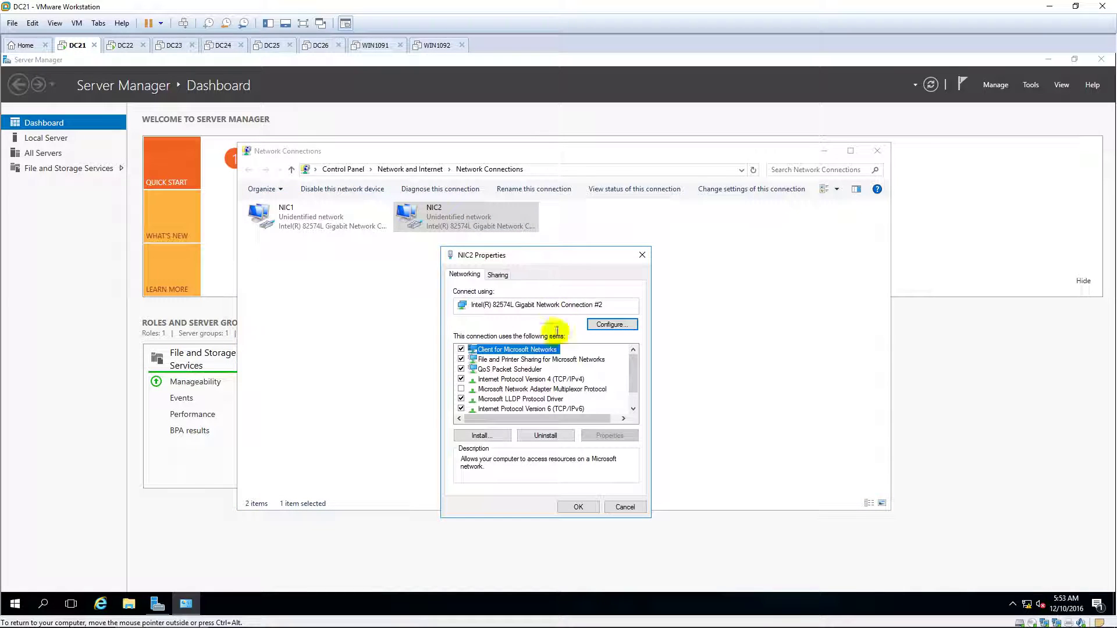
{"action": "left_click", "coordinate": [461, 408]}
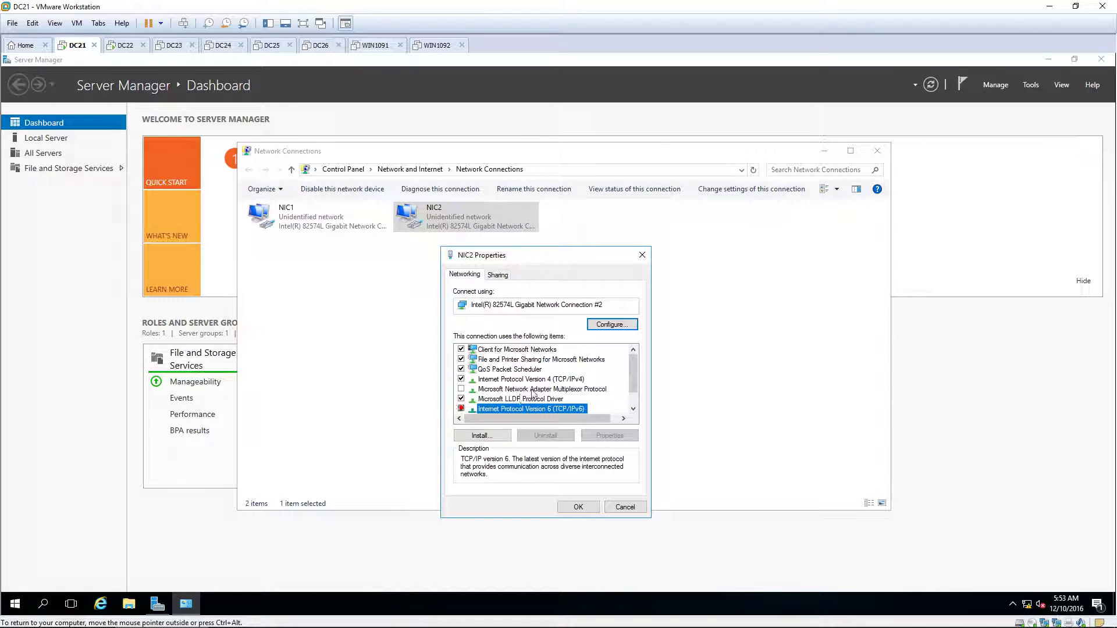
{"action": "left_click", "coordinate": [548, 379]}
{"action": "double_click", "coordinate": [547, 379]}
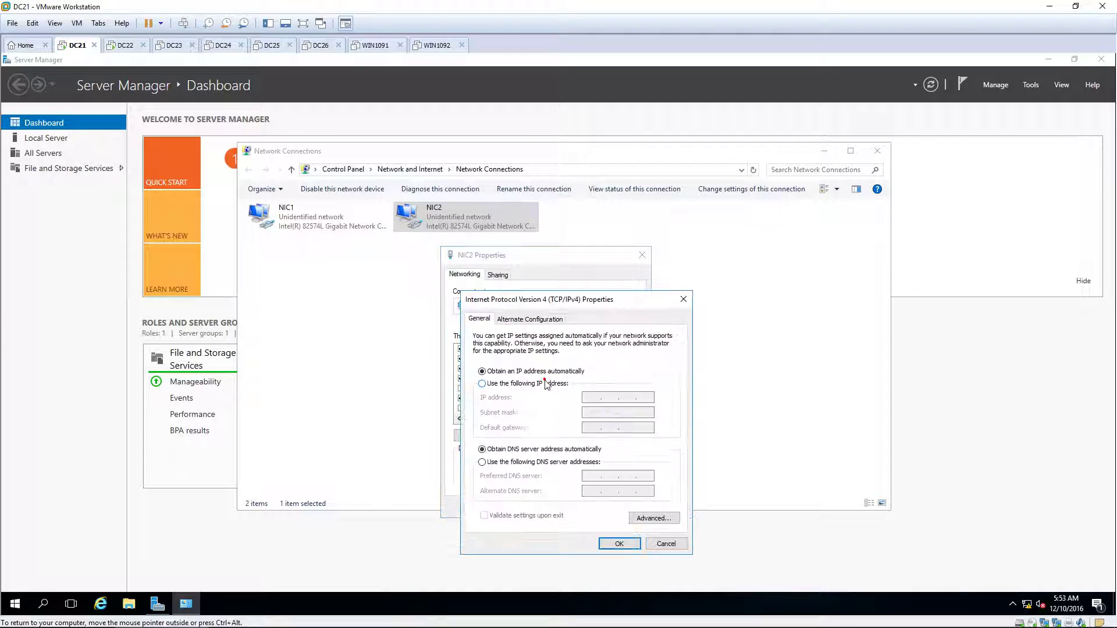
Give NIC2 static IPv4 address 10.0.0.121 with subnet mask 255.255.255.0 and confirm.
{"action": "left_click", "coordinate": [482, 384]}
{"action": "left_click", "coordinate": [587, 398]}
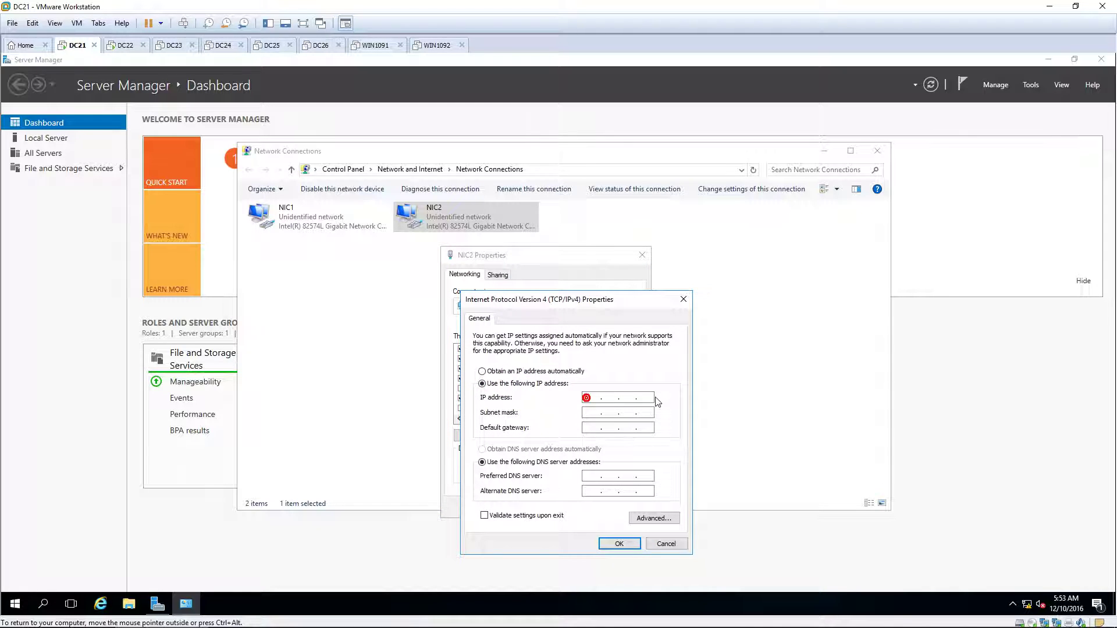
{"action": "type", "text": "10.0.0.121"}
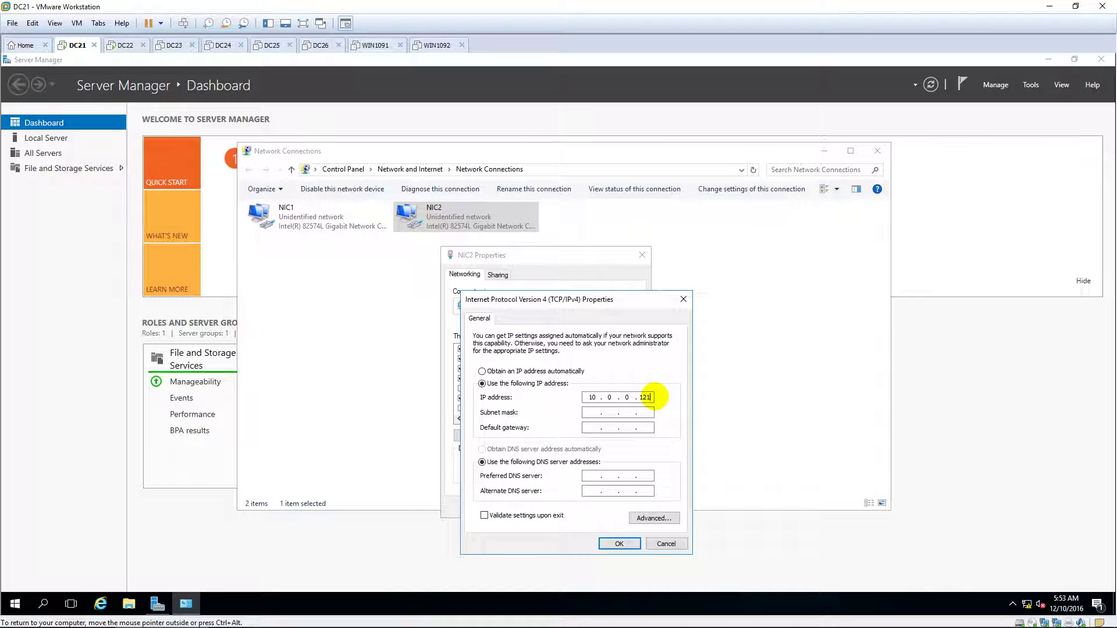
{"action": "key", "text": "Tab"}
{"action": "left_click", "coordinate": [615, 544]}
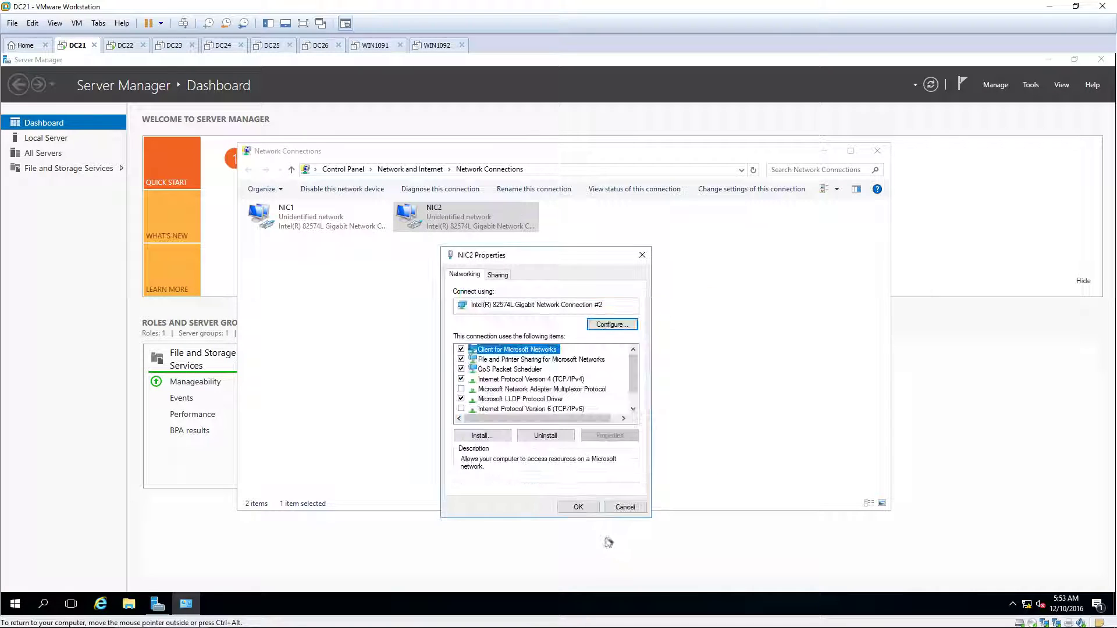
{"action": "left_click", "coordinate": [578, 506]}
{"action": "left_click", "coordinate": [644, 335]}
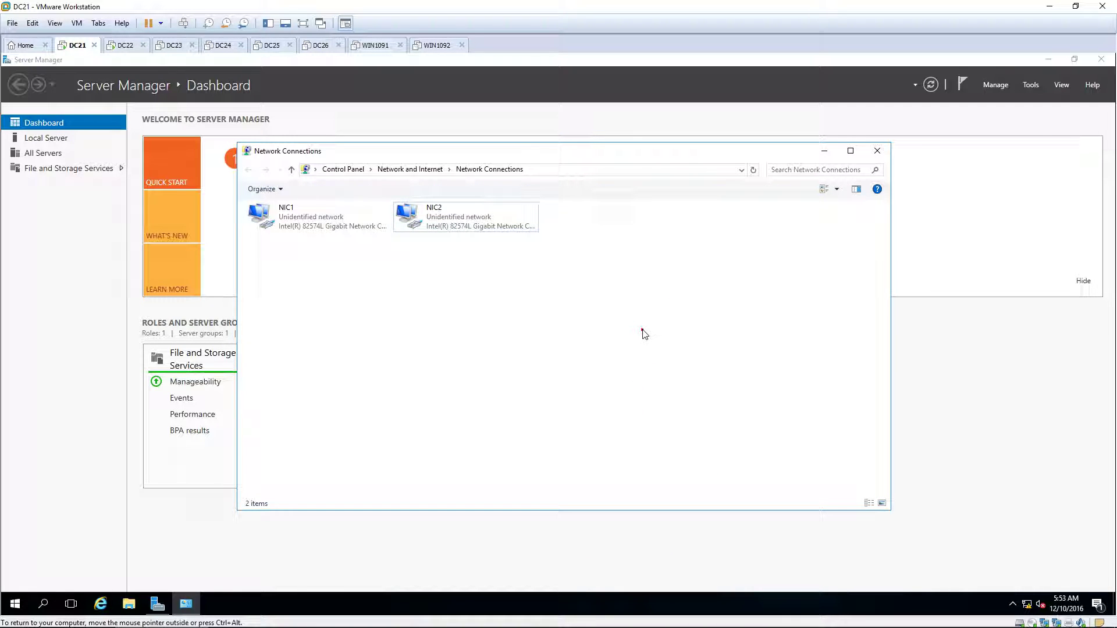
Close Network Connections and view Local Server, listing NIC1 10.0.0.21, NIC2 10.0.0.121, teaming disabled.
{"action": "left_click", "coordinate": [878, 151]}
{"action": "left_click", "coordinate": [836, 218]}
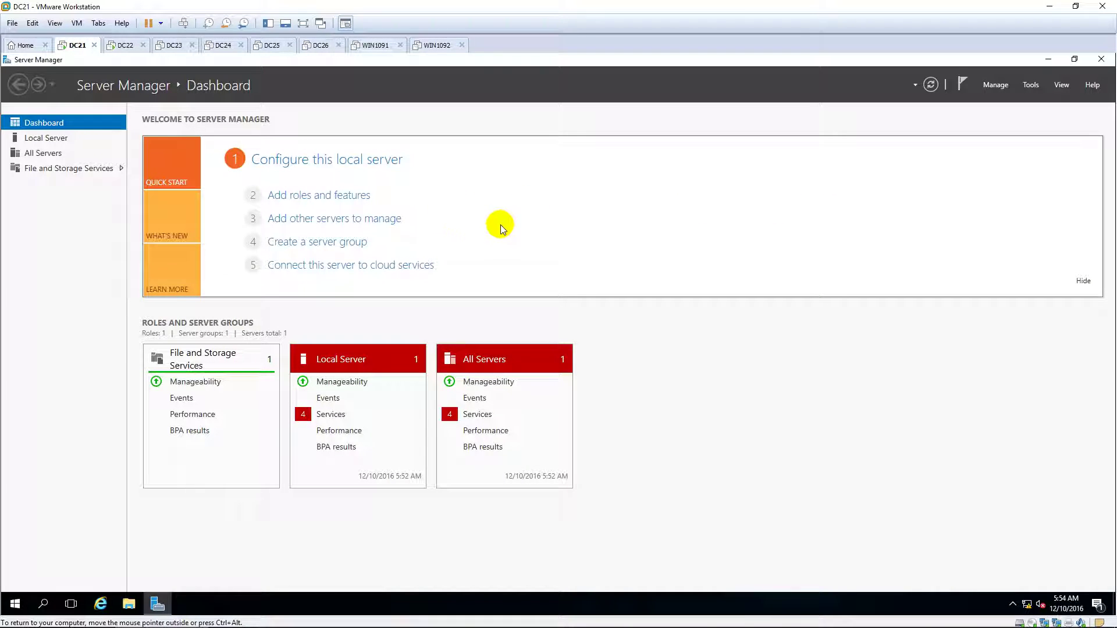
{"action": "left_click", "coordinate": [58, 137]}
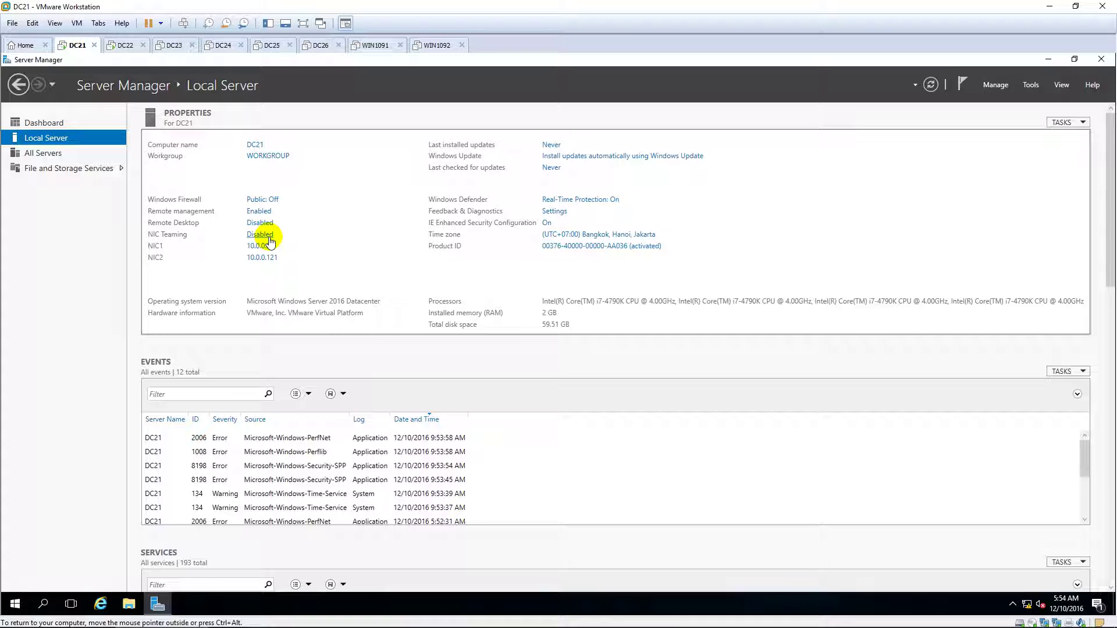
Open NIC Teaming from the Disabled link, maximize it, and start a New Team.
{"action": "left_click", "coordinate": [269, 238]}
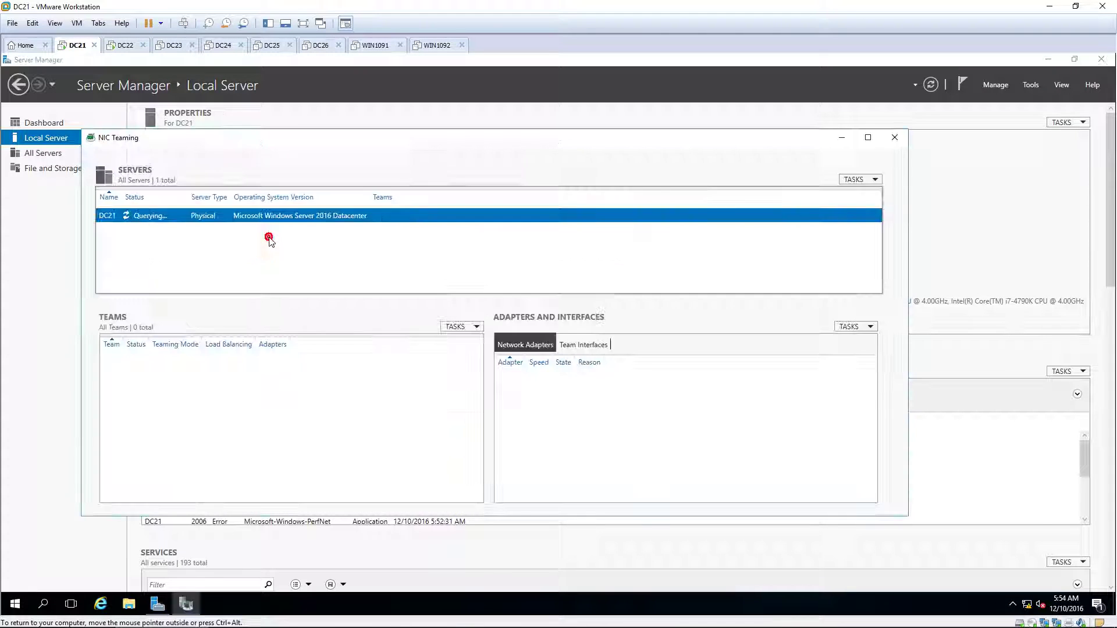
{"action": "left_click", "coordinate": [867, 138]}
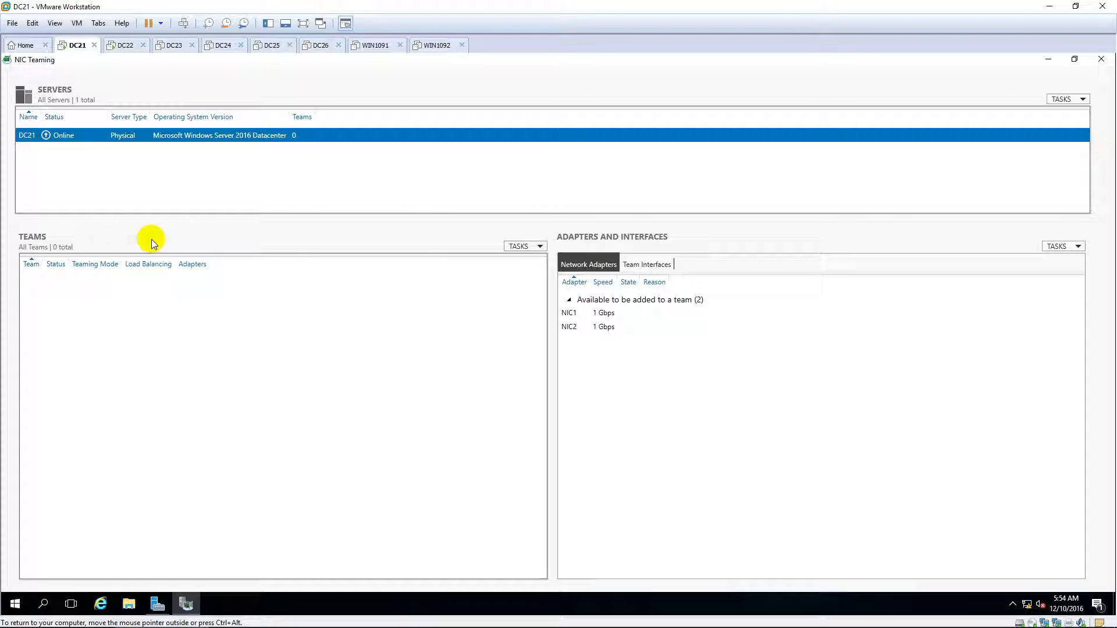
{"action": "left_click", "coordinate": [539, 248]}
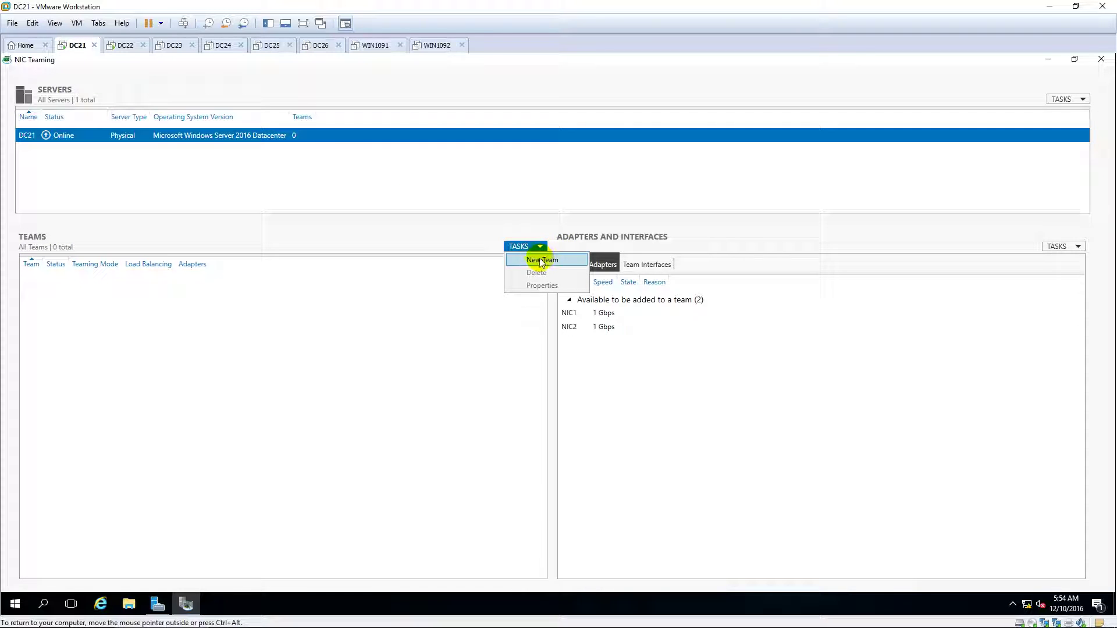
{"action": "left_click", "coordinate": [540, 258]}
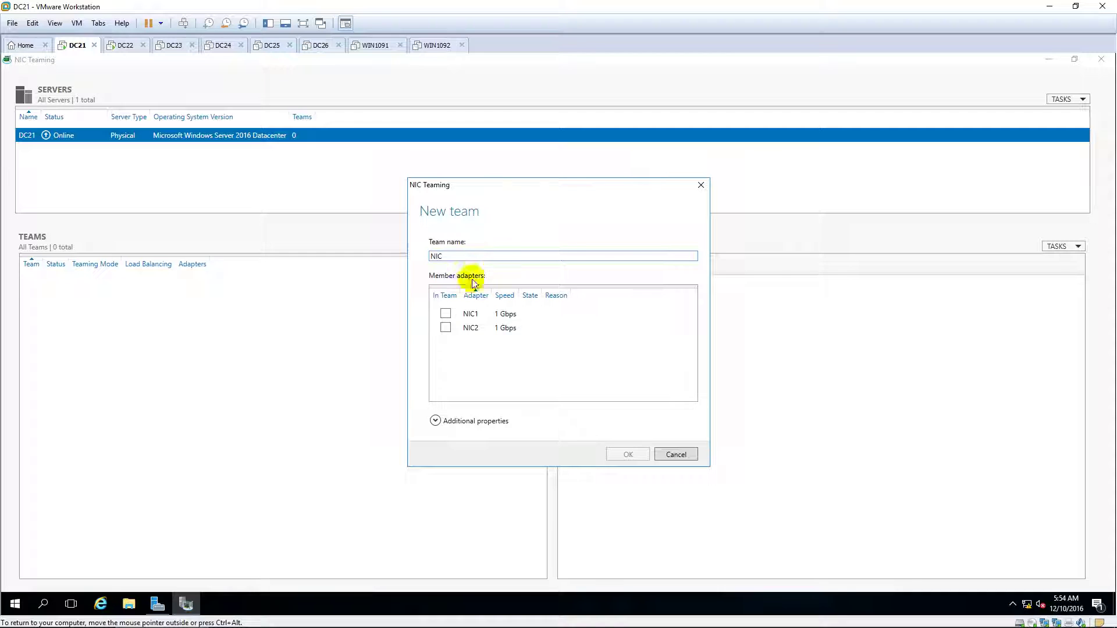
Create team NIC from NIC1 and NIC2 with Address Hash load balancing.
{"action": "left_click", "coordinate": [446, 315]}
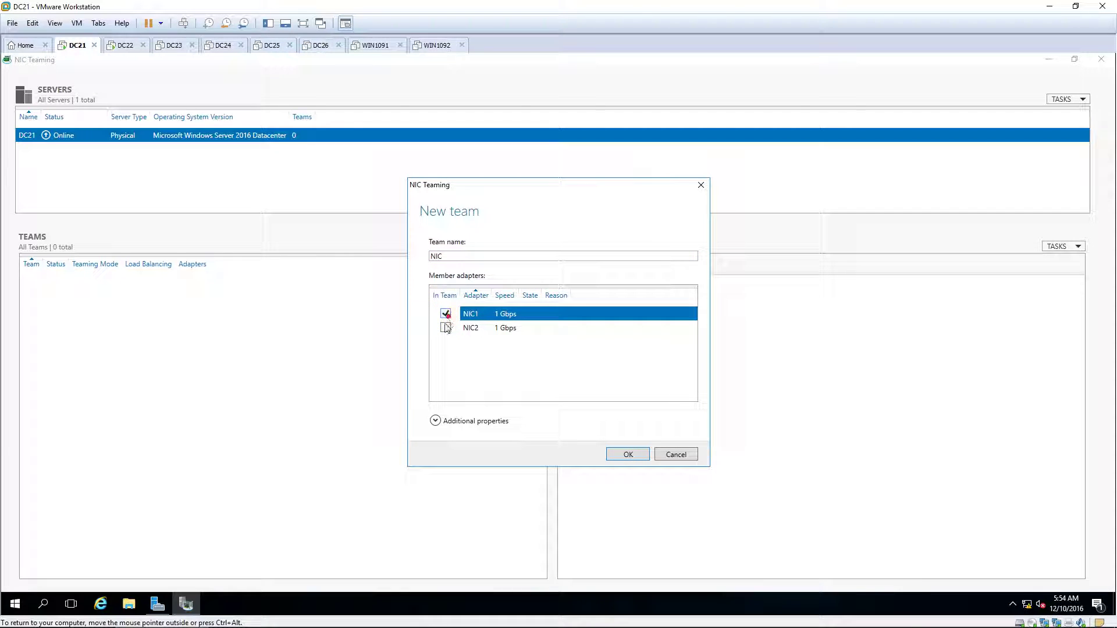
{"action": "left_click", "coordinate": [446, 328]}
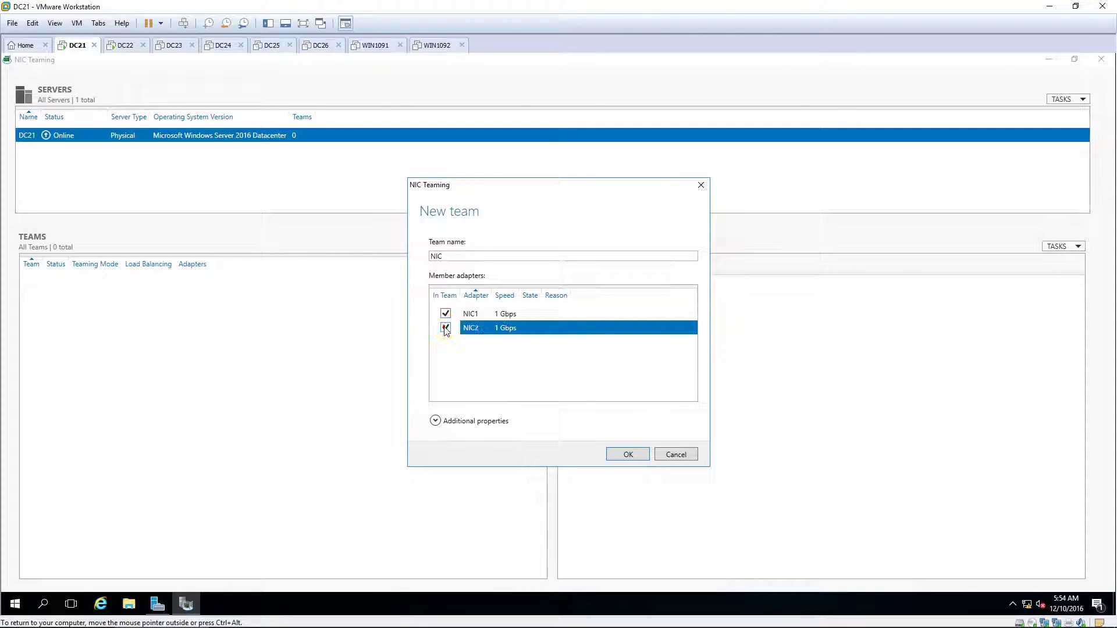
{"action": "left_click", "coordinate": [435, 420]}
{"action": "left_click", "coordinate": [575, 452]}
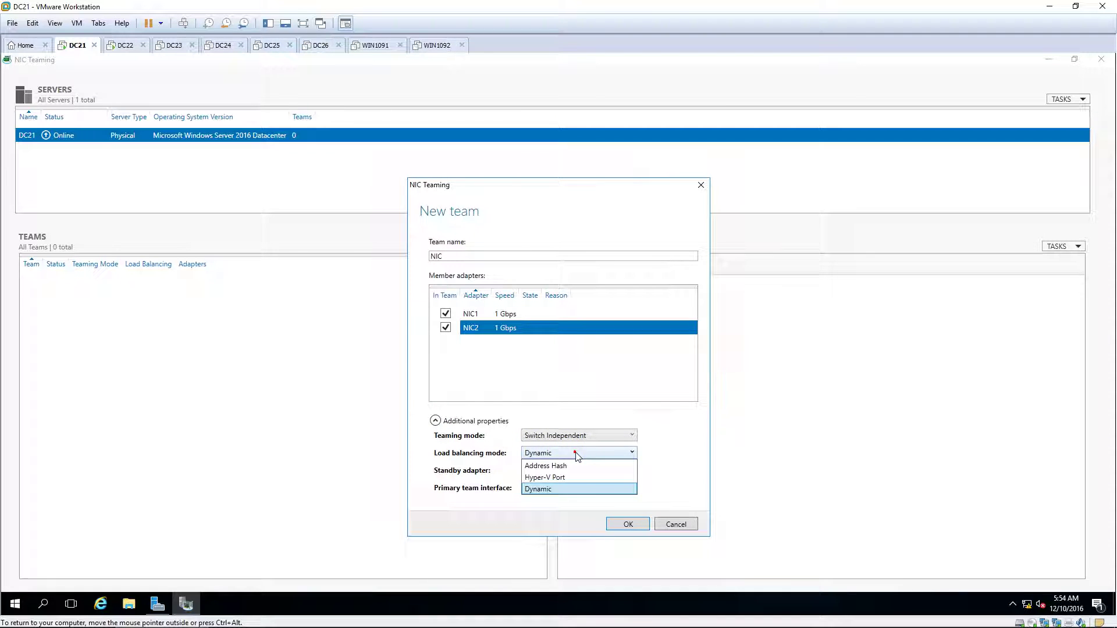
{"action": "left_click", "coordinate": [567, 466]}
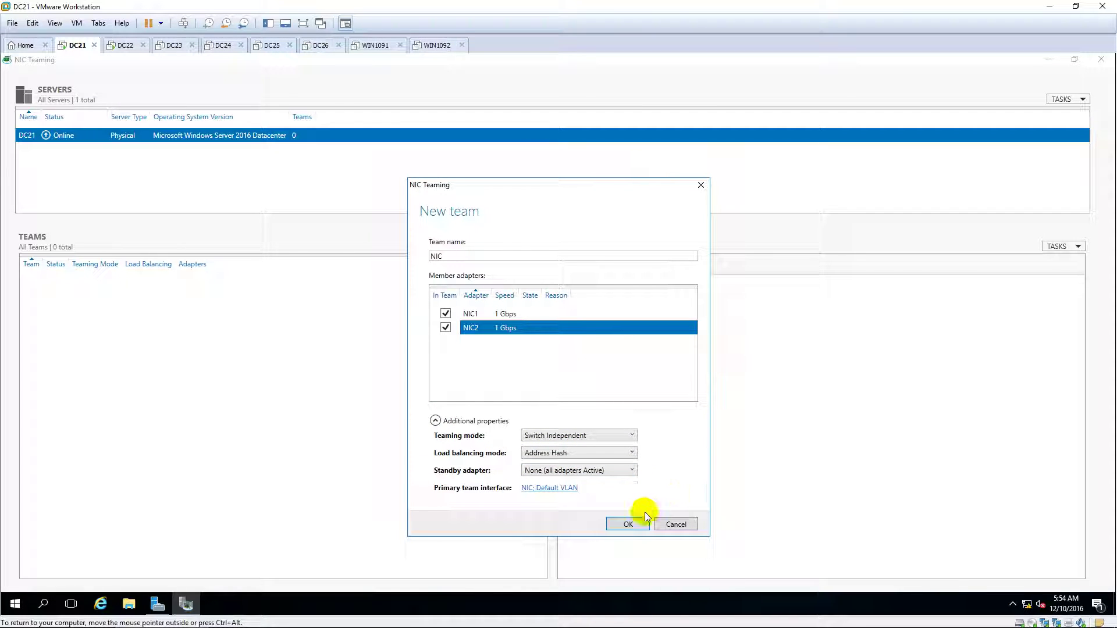
{"action": "left_click", "coordinate": [627, 527]}
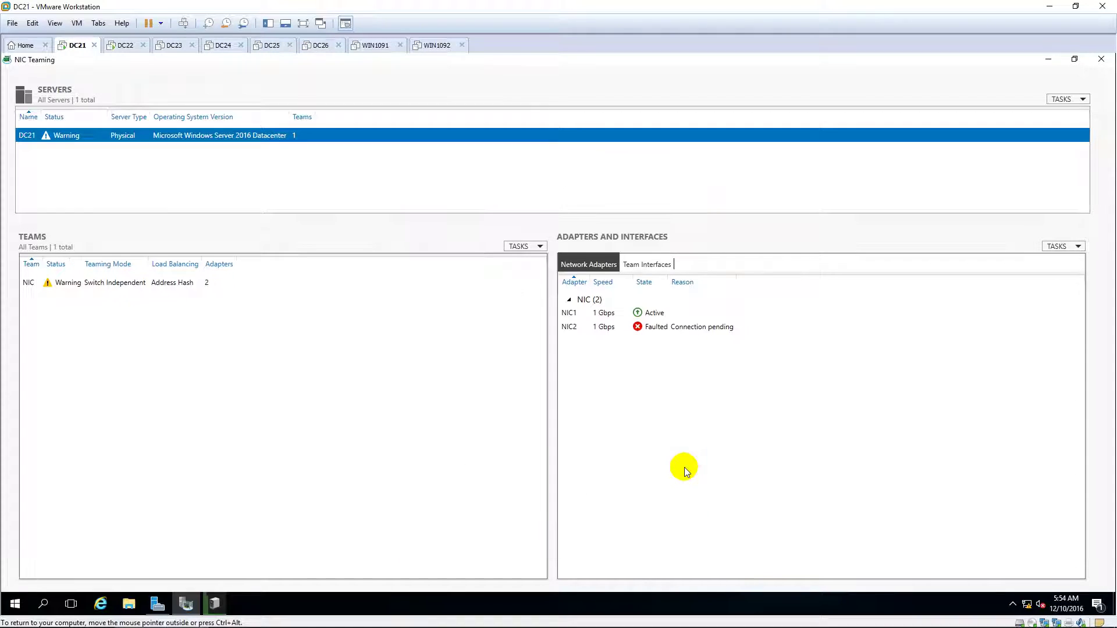
Check the NIC1 and NIC2 counters until both adapters show Active and the team reports OK.
{"action": "left_click", "coordinate": [139, 282]}
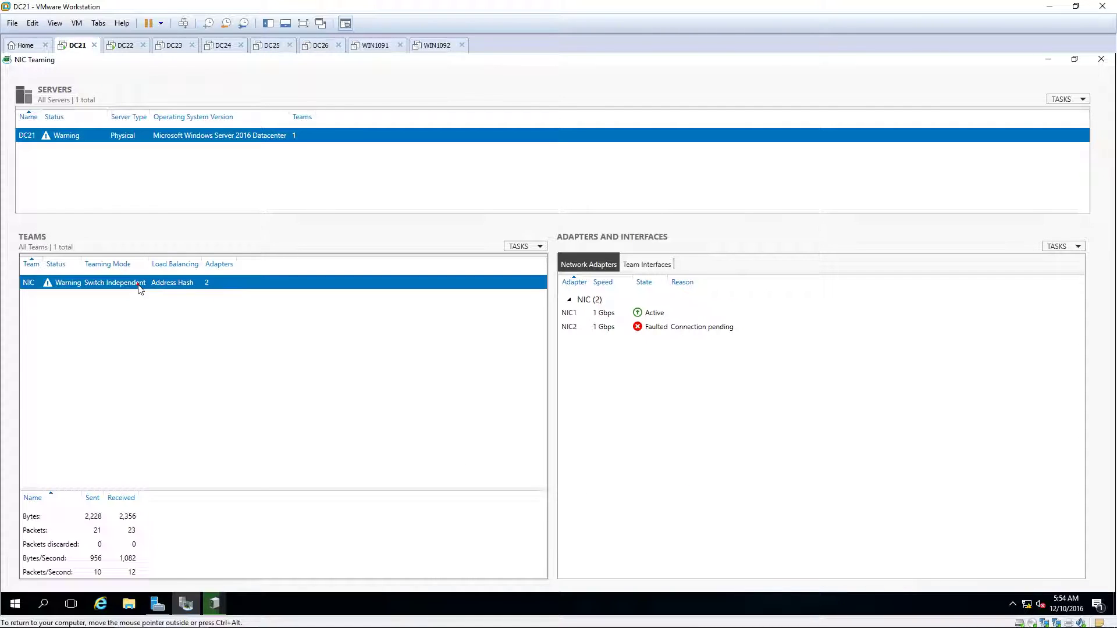
{"action": "left_click", "coordinate": [689, 327]}
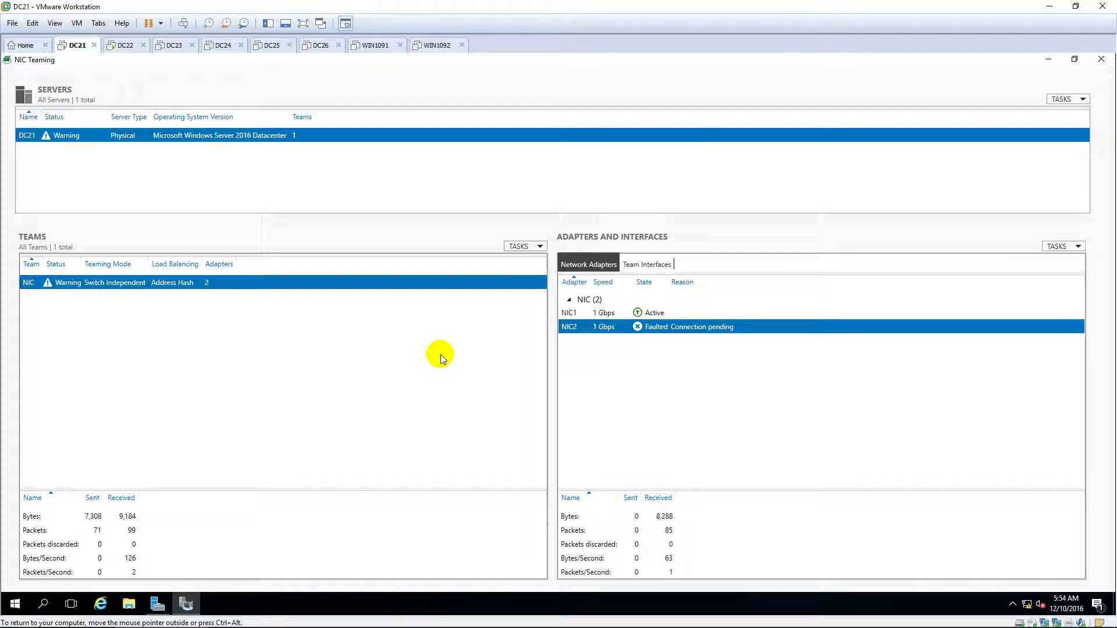
{"action": "left_click", "coordinate": [665, 316]}
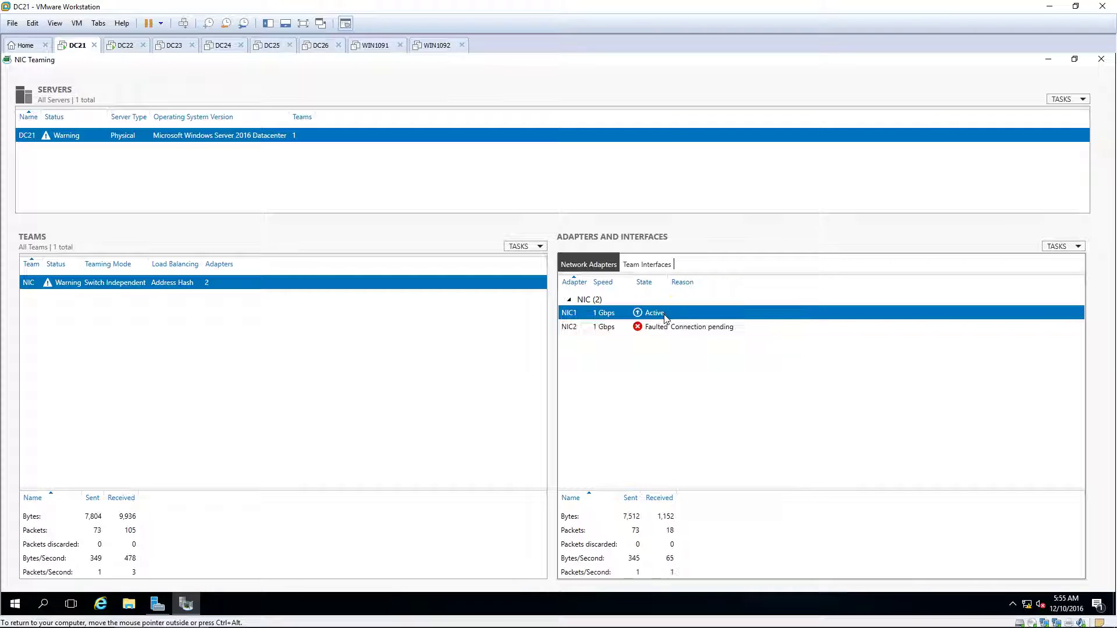
{"action": "left_click", "coordinate": [704, 329]}
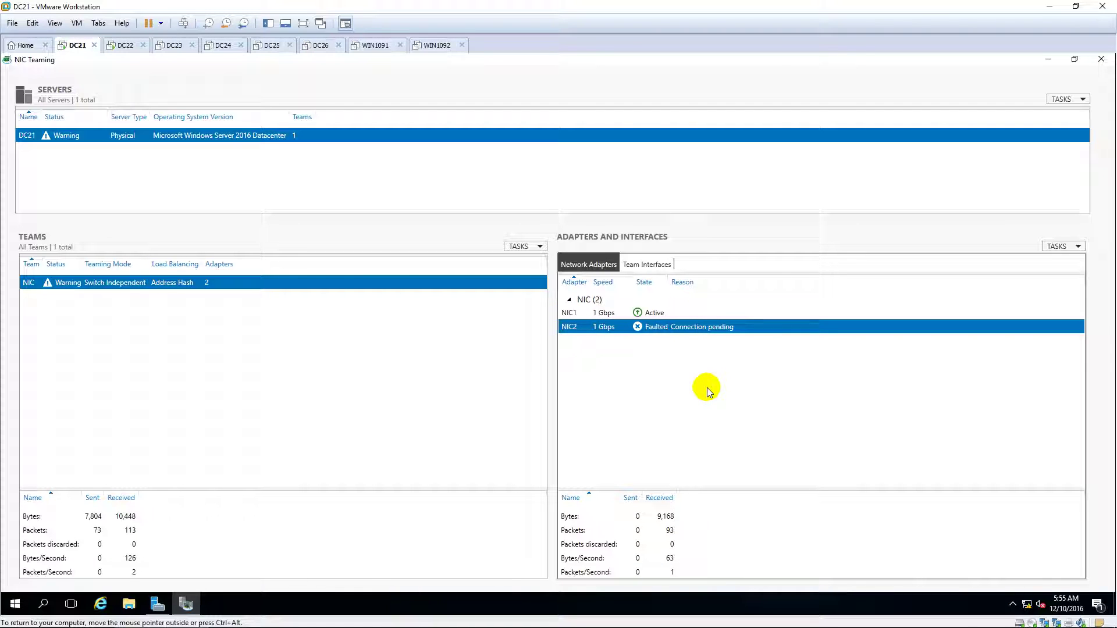
{"action": "left_click", "coordinate": [657, 315]}
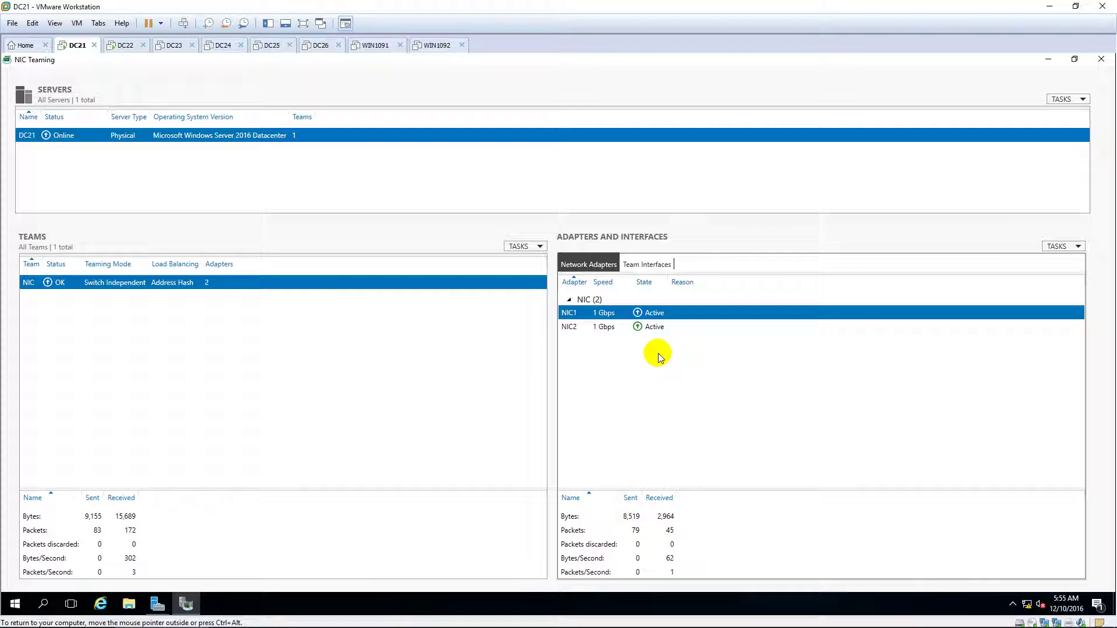
{"action": "left_click", "coordinate": [655, 328]}
{"action": "left_click", "coordinate": [656, 327]}
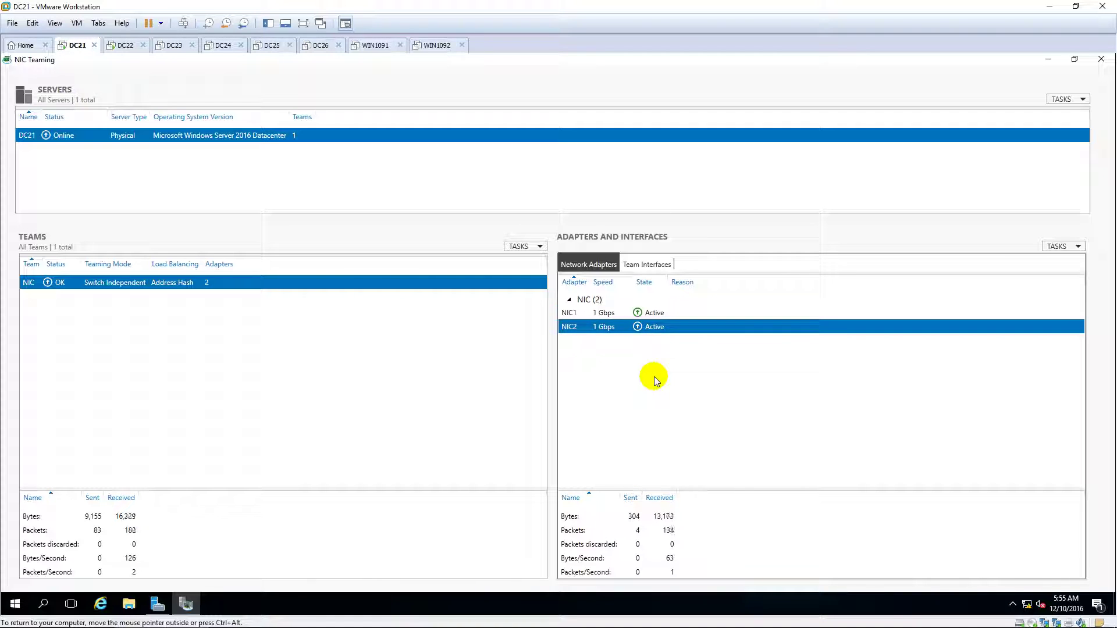
{"action": "left_click", "coordinate": [362, 299]}
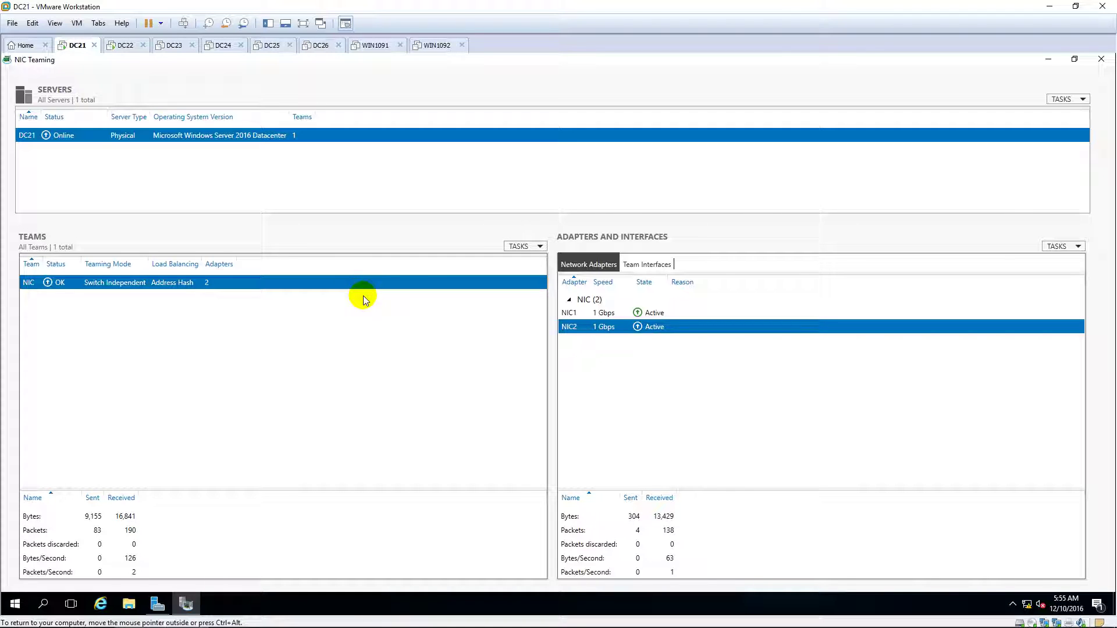
{"action": "left_click", "coordinate": [123, 282]}
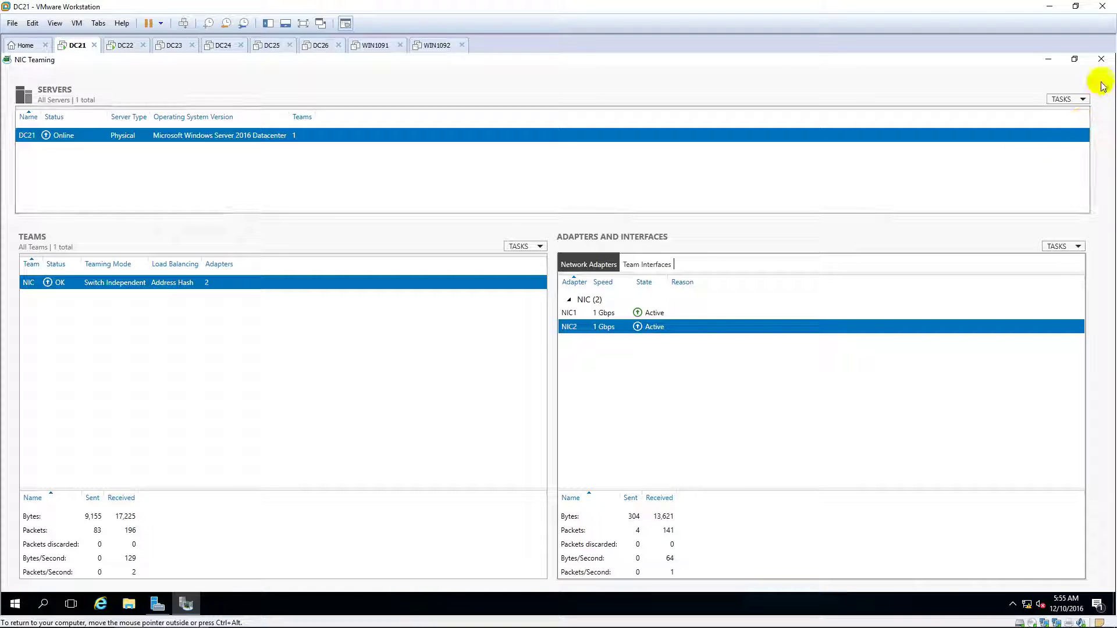
Close NIC Teaming and Server Manager, then run ncpa.cpl to list NIC, NIC1 and NIC2.
{"action": "left_click", "coordinate": [1102, 60]}
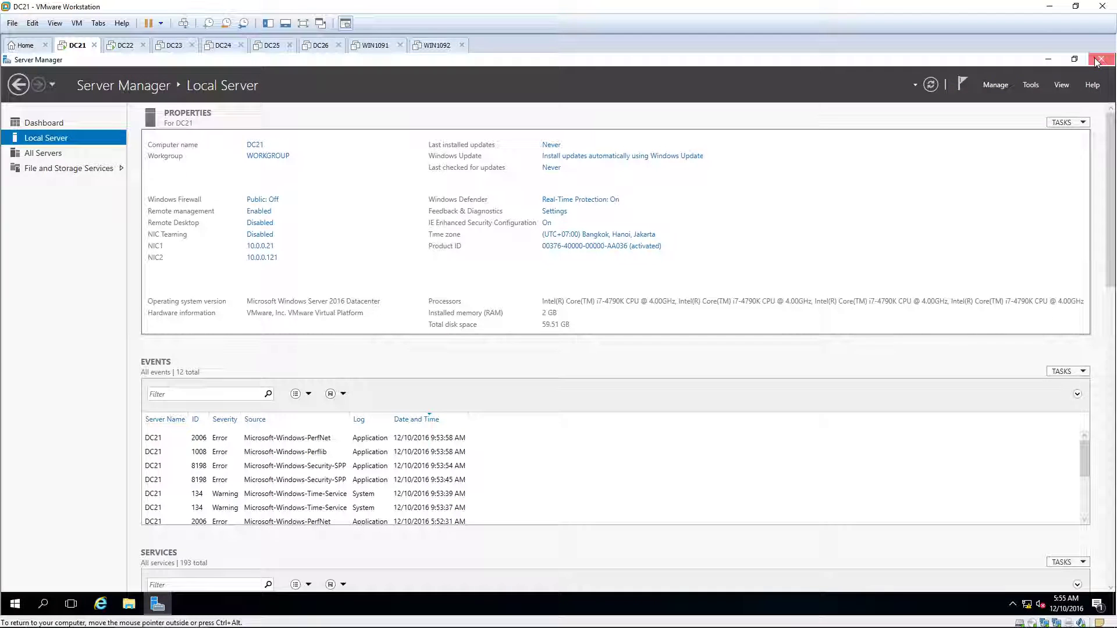
{"action": "left_click", "coordinate": [1100, 59]}
{"action": "left_click", "coordinate": [16, 602]}
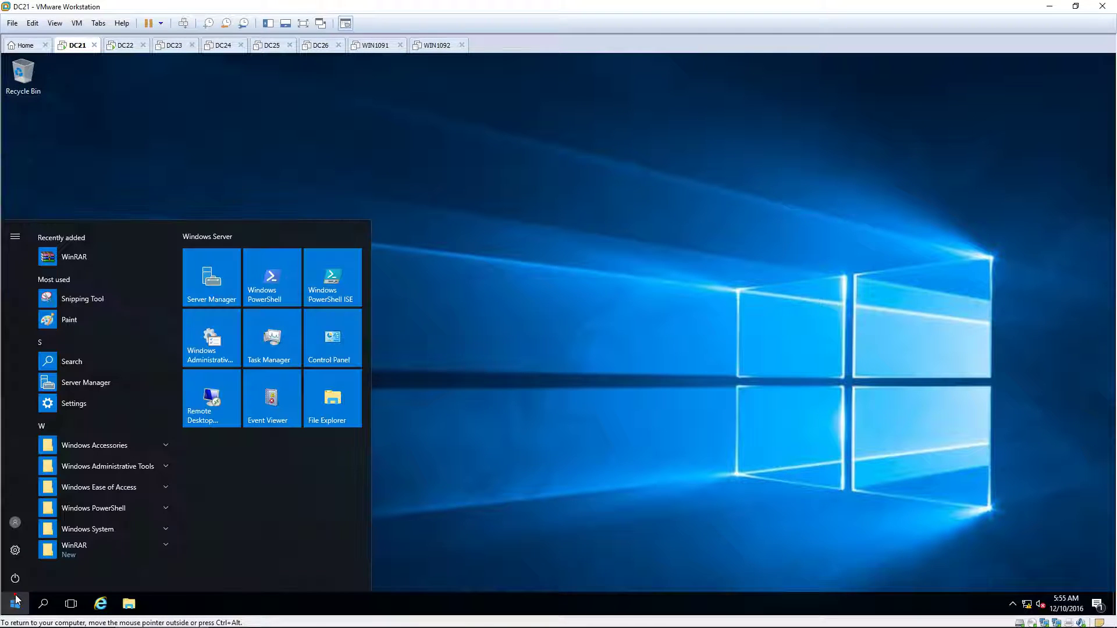
{"action": "type", "text": "ncpa"}
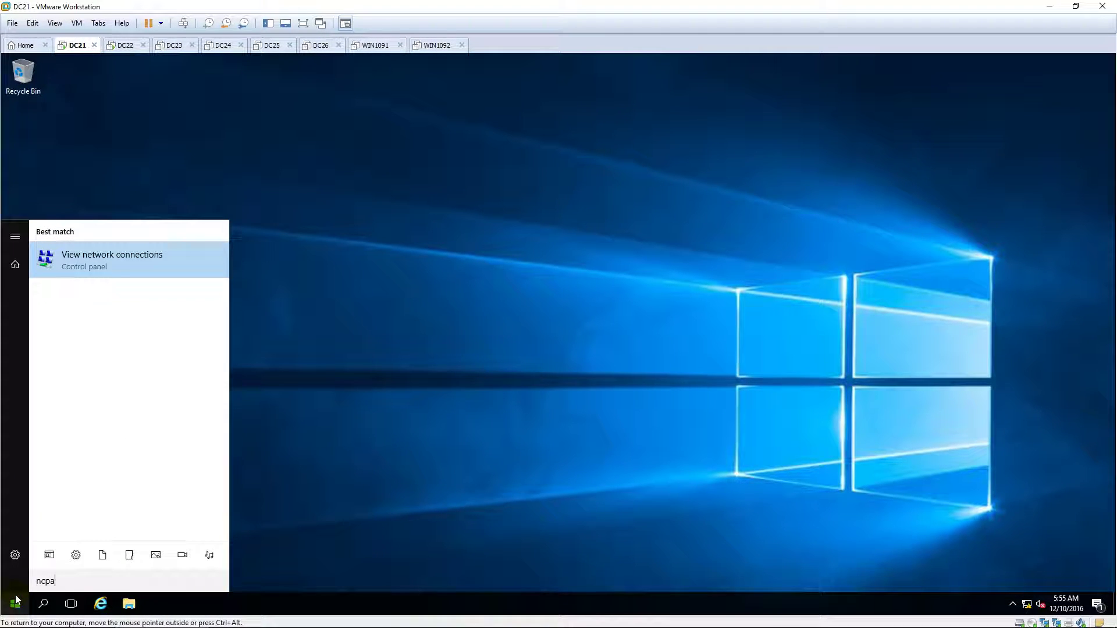
{"action": "type", "text": ".cpl"}
{"action": "key", "text": "Return"}
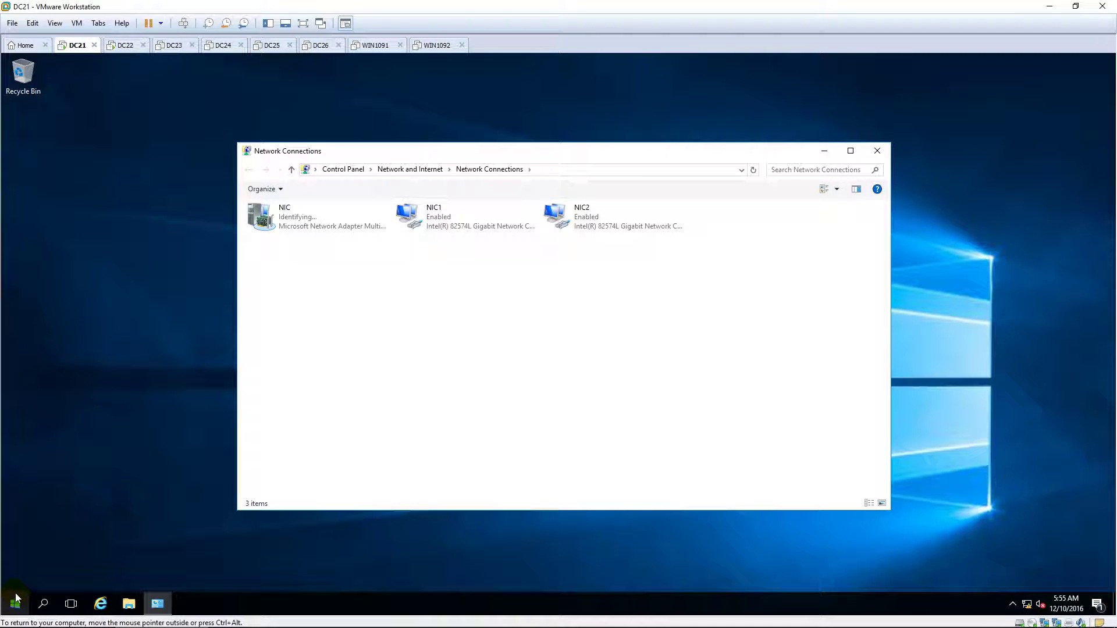
Open the Properties dialog of the NIC team connection.
{"action": "left_click", "coordinate": [309, 219]}
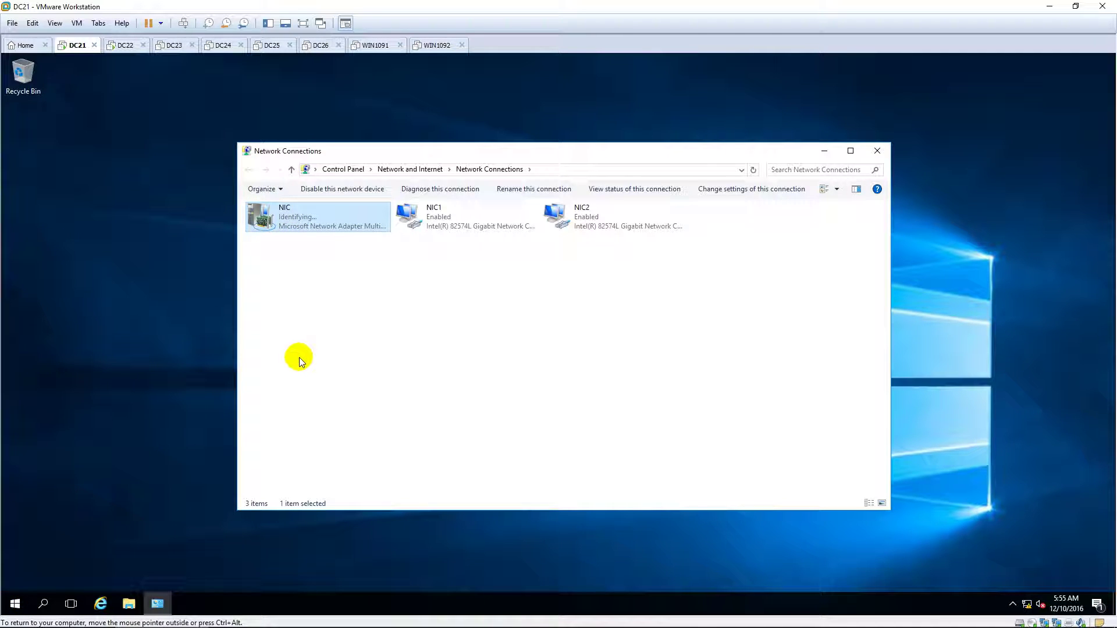
{"action": "right_click", "coordinate": [327, 218]}
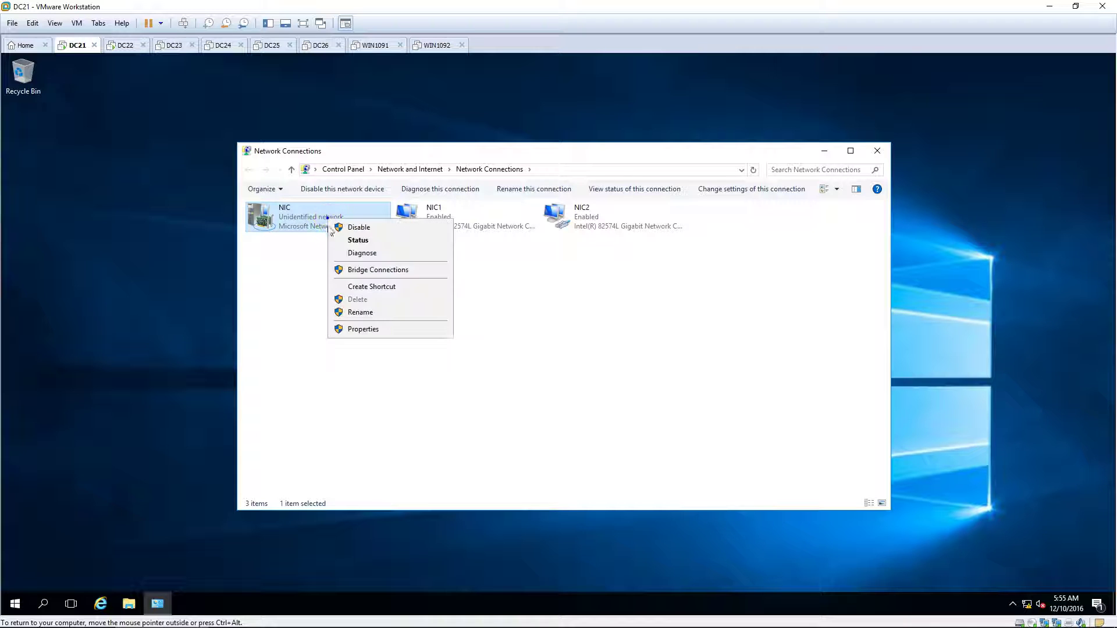
{"action": "left_click", "coordinate": [366, 326]}
{"action": "left_click_drag", "start_coordinate": [361, 204], "coordinate": [531, 285]}
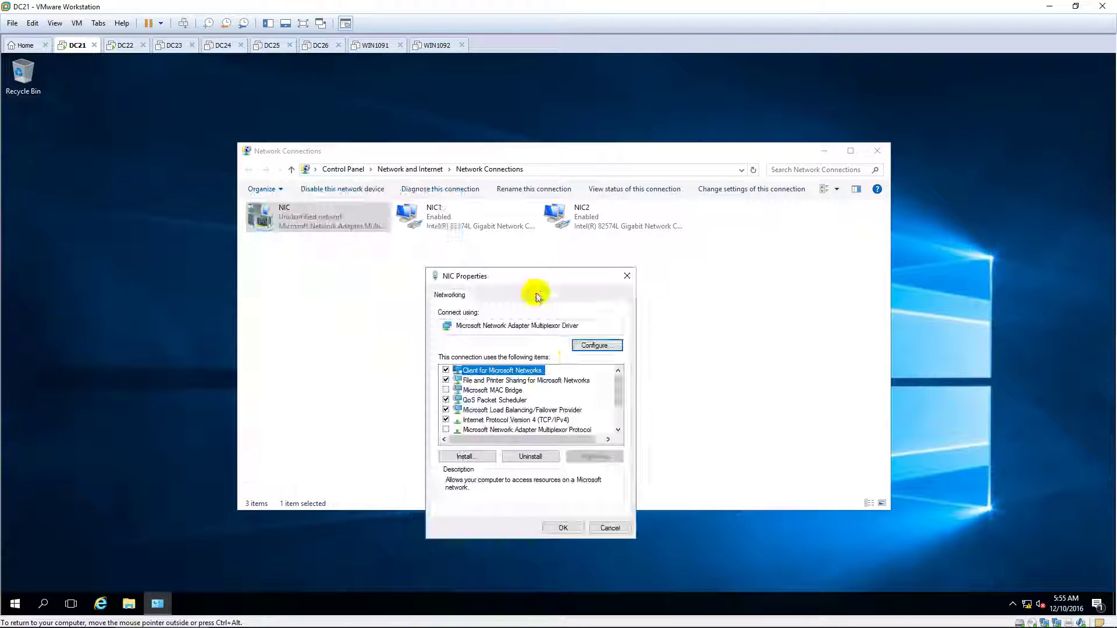
Set IPv4 to static address 10.0.0.100 with mask 255.255.255.0 and save.
{"action": "left_click", "coordinate": [505, 420]}
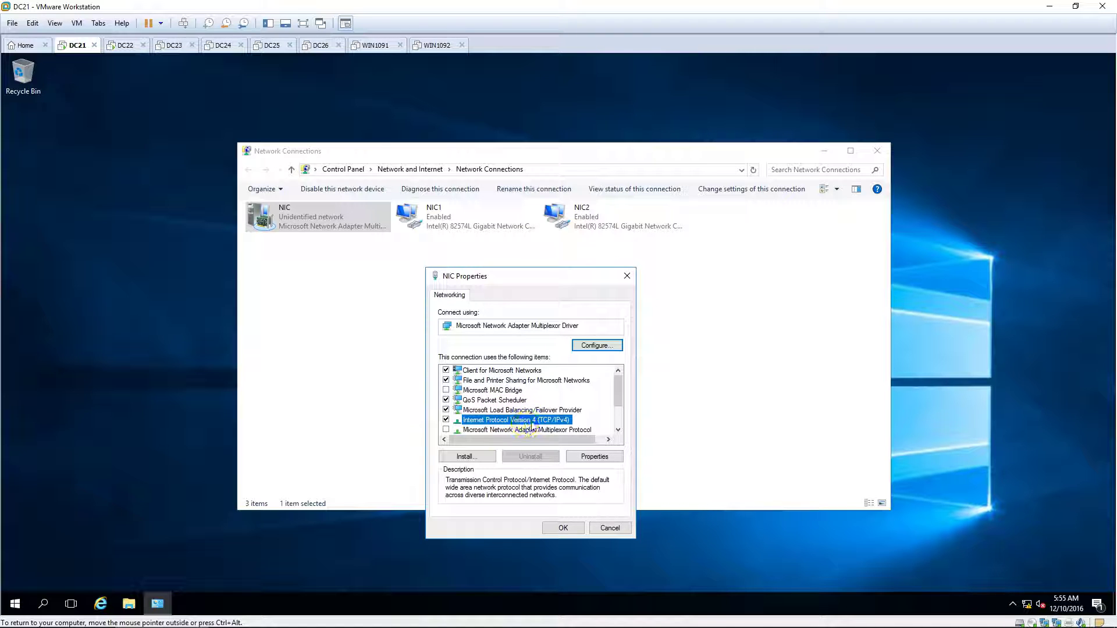
{"action": "double_click", "coordinate": [523, 426]}
{"action": "left_click_drag", "start_coordinate": [567, 320], "coordinate": [647, 264]}
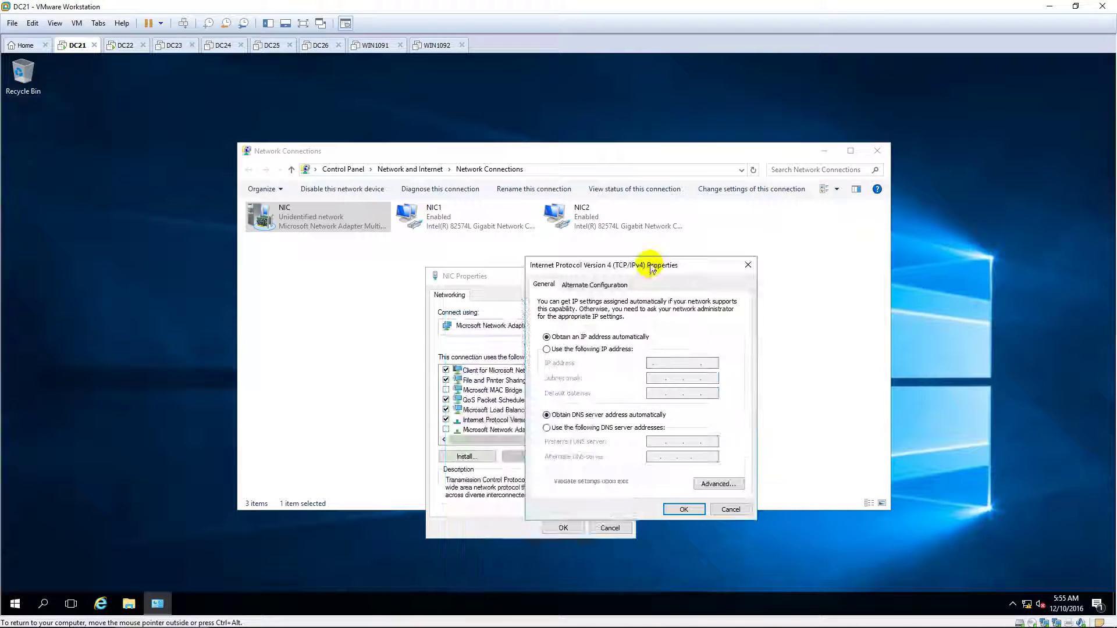
{"action": "left_click", "coordinate": [578, 349]}
{"action": "left_click", "coordinate": [662, 363]}
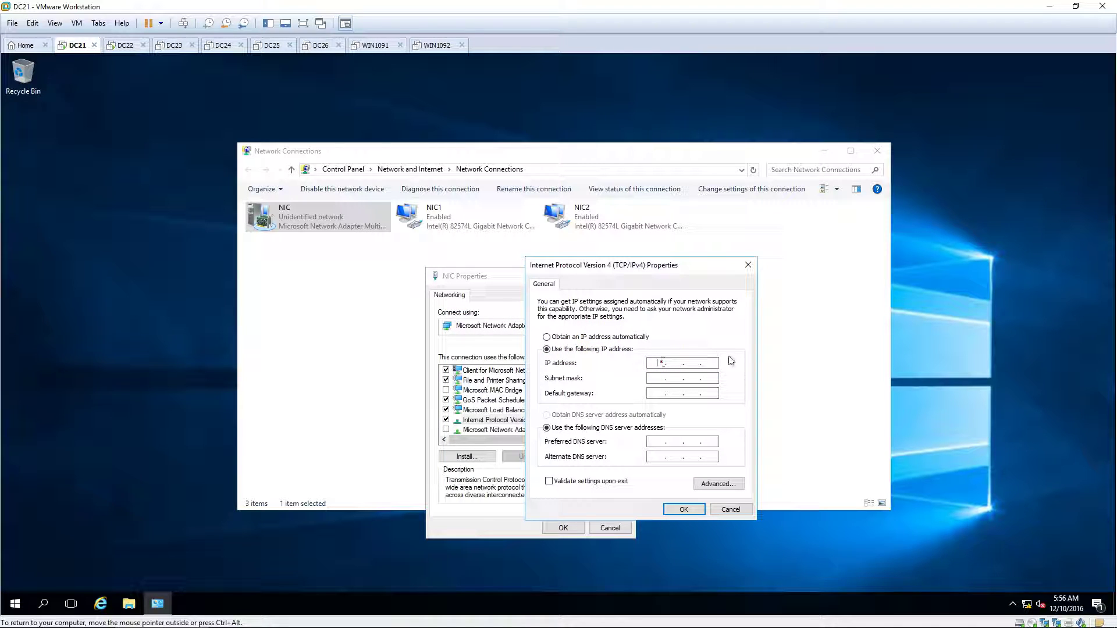
{"action": "type", "text": "10.0.0.100"}
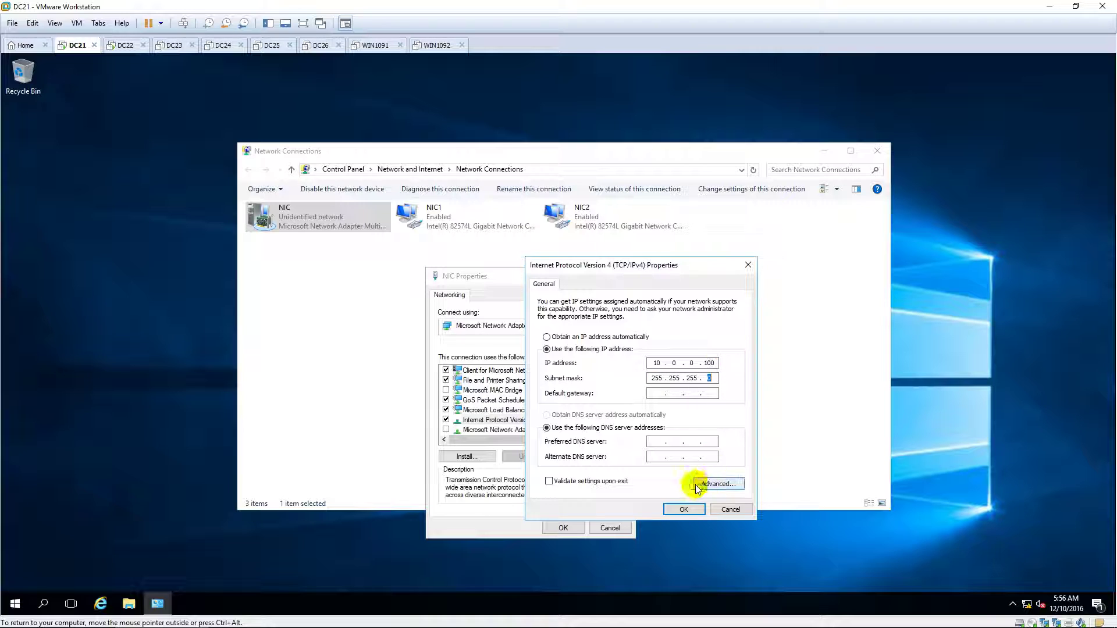
{"action": "left_click", "coordinate": [680, 508]}
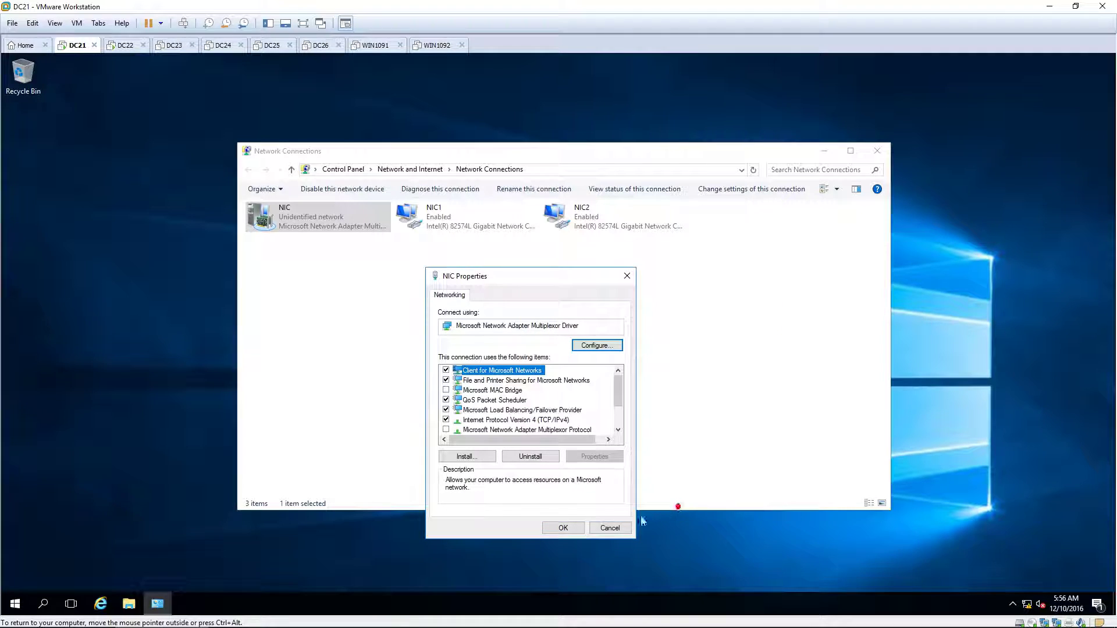
{"action": "left_click", "coordinate": [564, 527]}
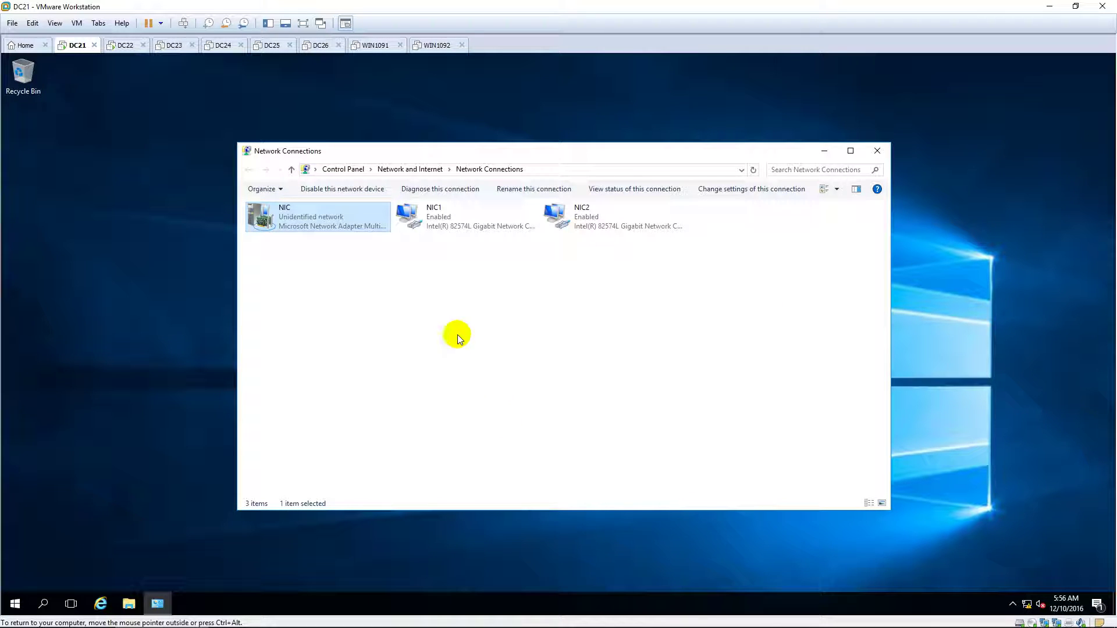
{"action": "double_click", "coordinate": [435, 216]}
{"action": "left_click", "coordinate": [500, 318]}
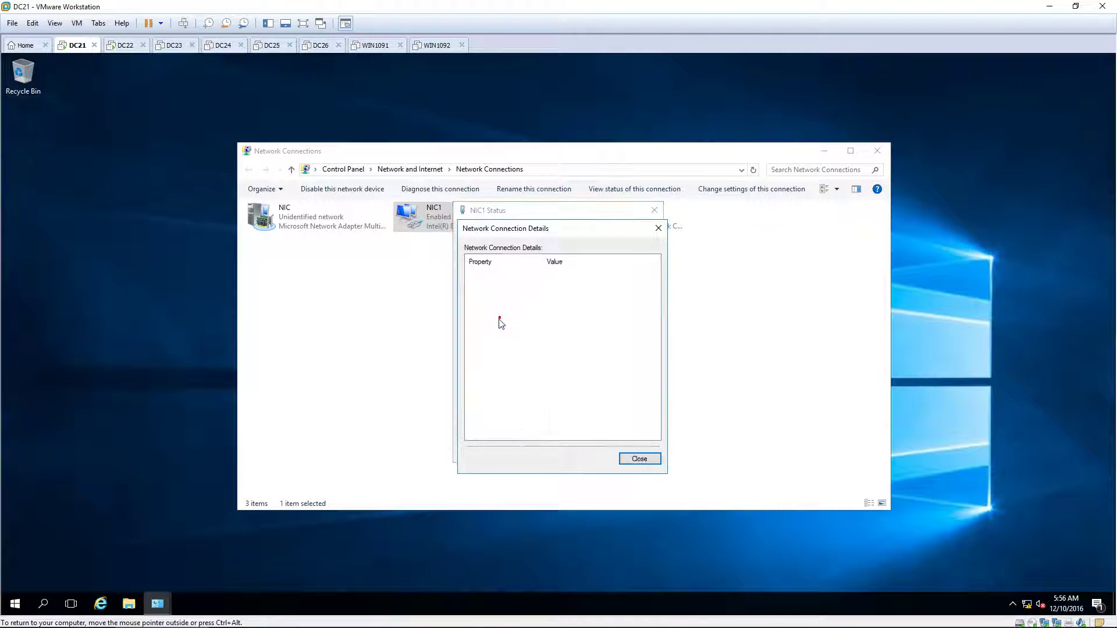
{"action": "left_click", "coordinate": [639, 458]}
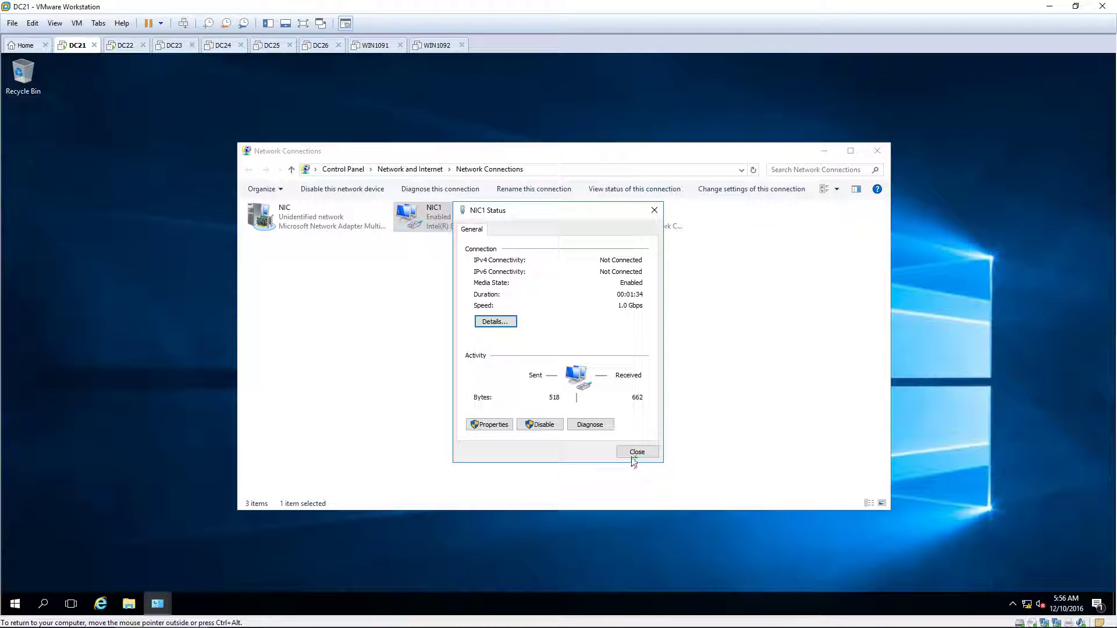
{"action": "left_click", "coordinate": [633, 456]}
{"action": "double_click", "coordinate": [589, 218]}
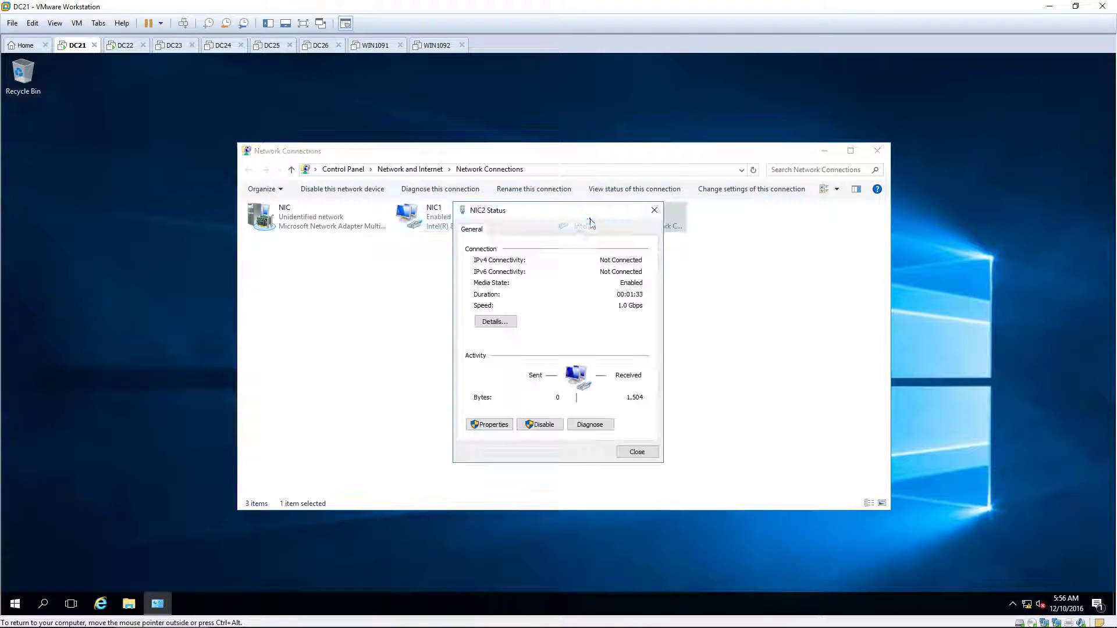
{"action": "left_click", "coordinate": [496, 326]}
{"action": "left_click", "coordinate": [636, 461]}
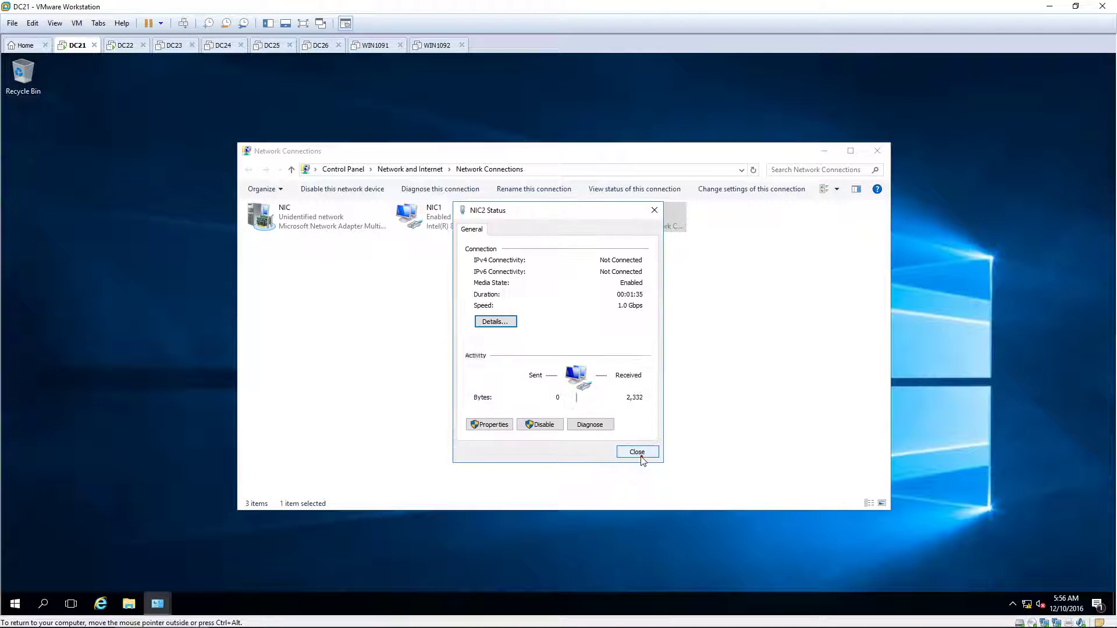
{"action": "left_click", "coordinate": [636, 452]}
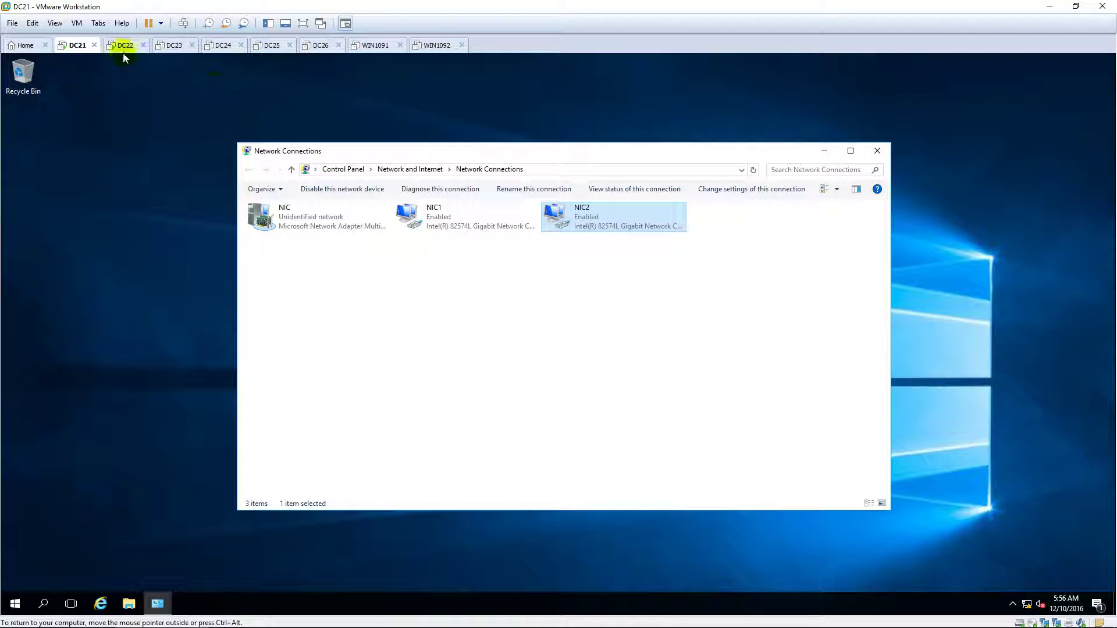
On DC22, watch the continuous ping to 10.0.0.100 return replies, then release input with Ctrl+Alt.
{"action": "left_click", "coordinate": [123, 46]}
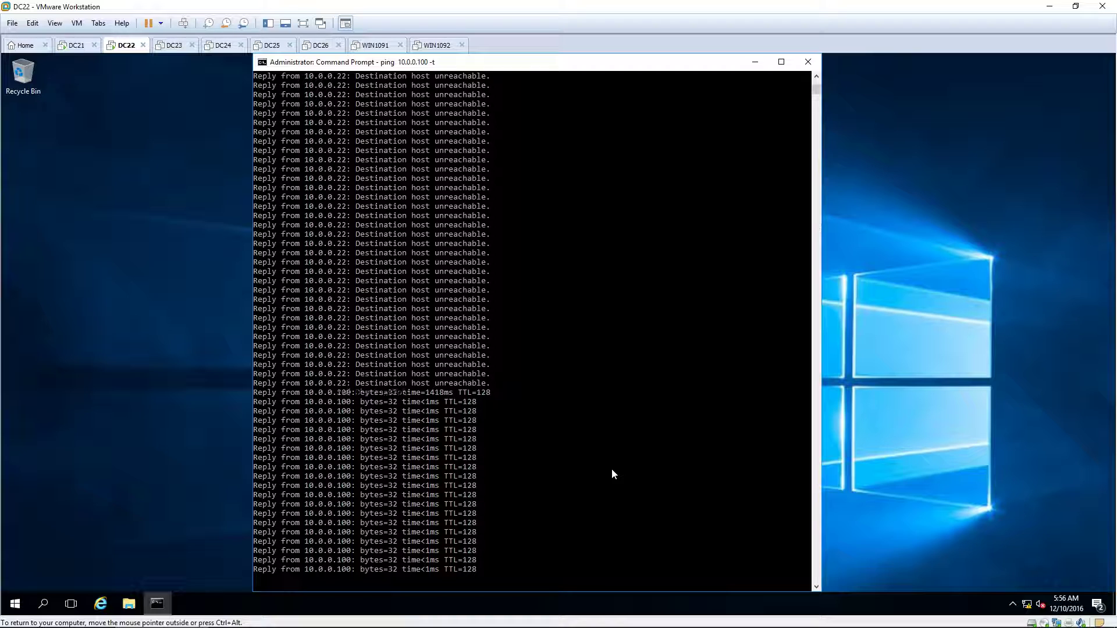
{"action": "key", "text": "ctrl+alt"}
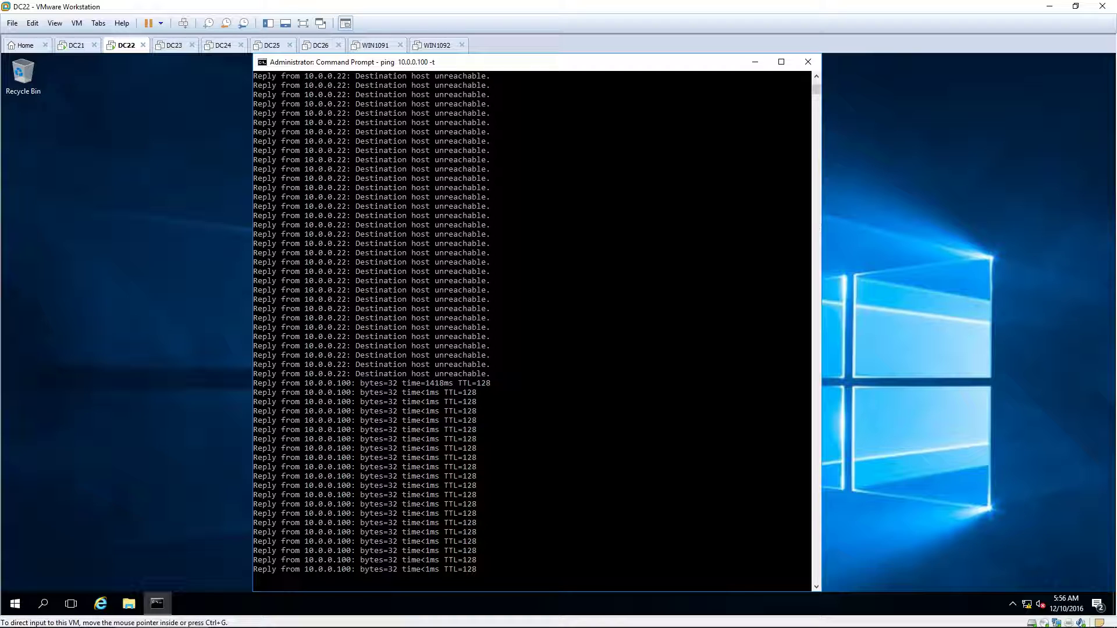